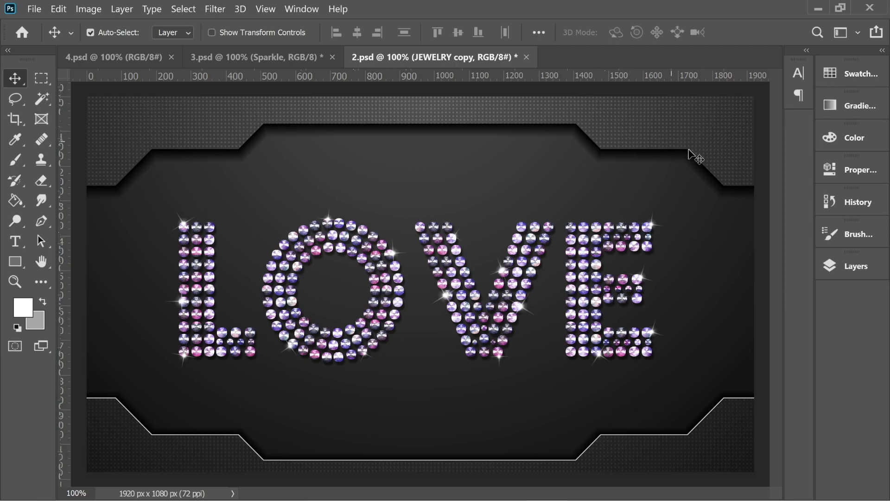
# - Zoom to 200% and back to 100%, then edit the JEWELRY text and commit it
pyautogui.hotkey('ctrl', '+')
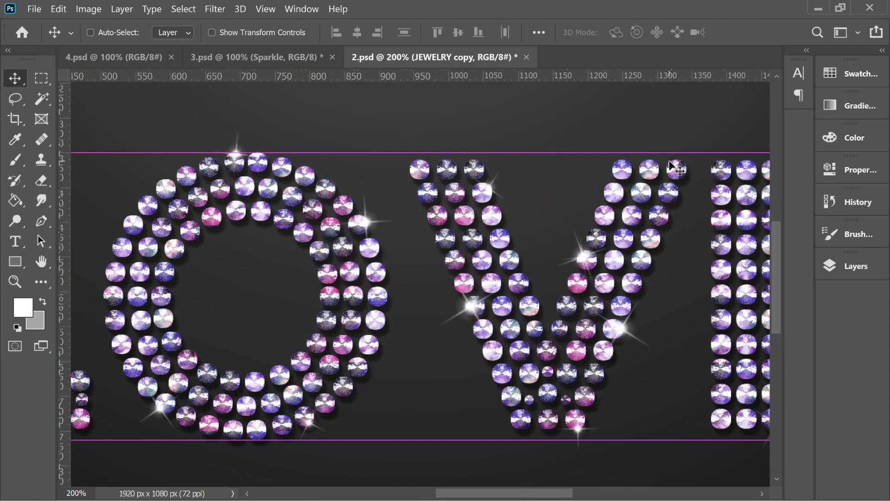
pyautogui.hotkey('ctrl', '-')
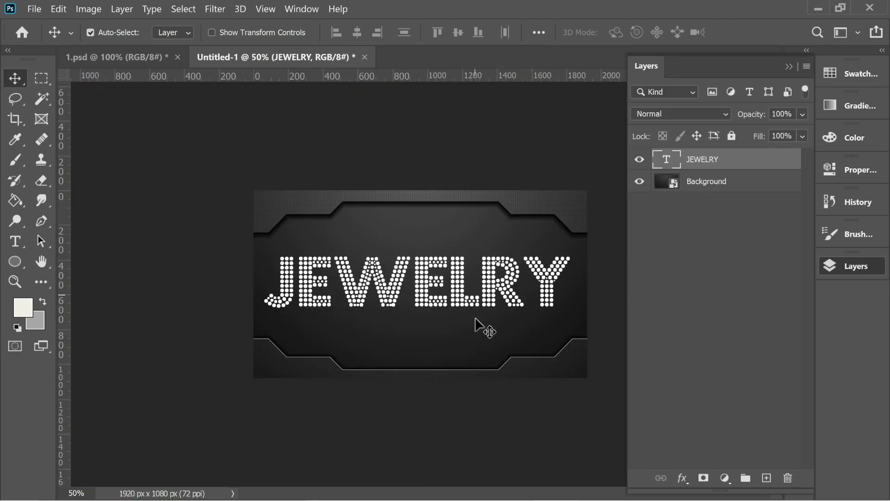
pyautogui.doubleClick(454, 292)
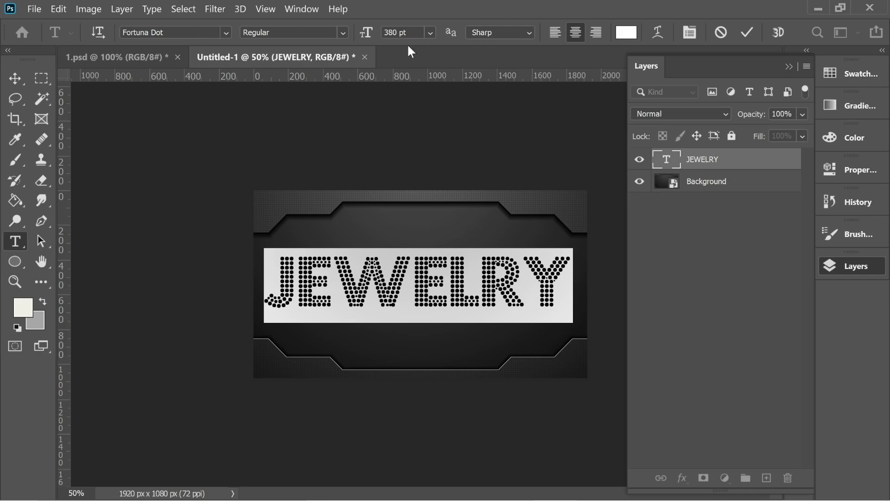
pyautogui.click(15, 79)
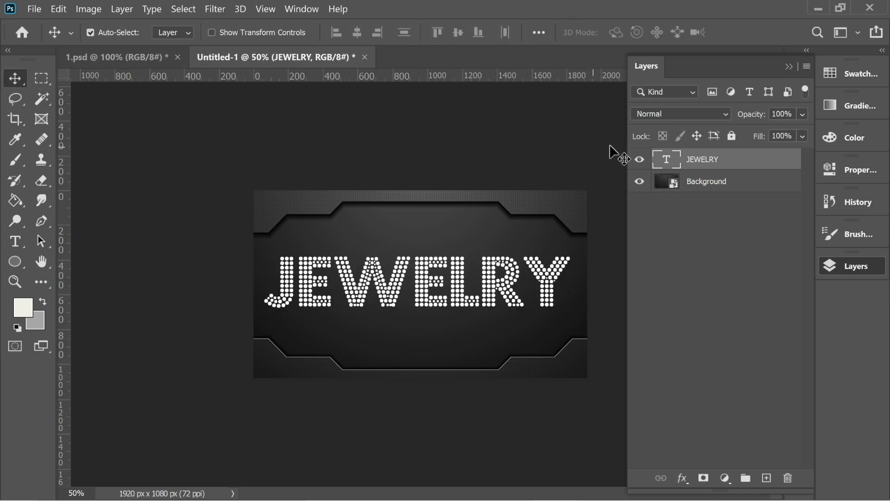
pyautogui.click(710, 181)
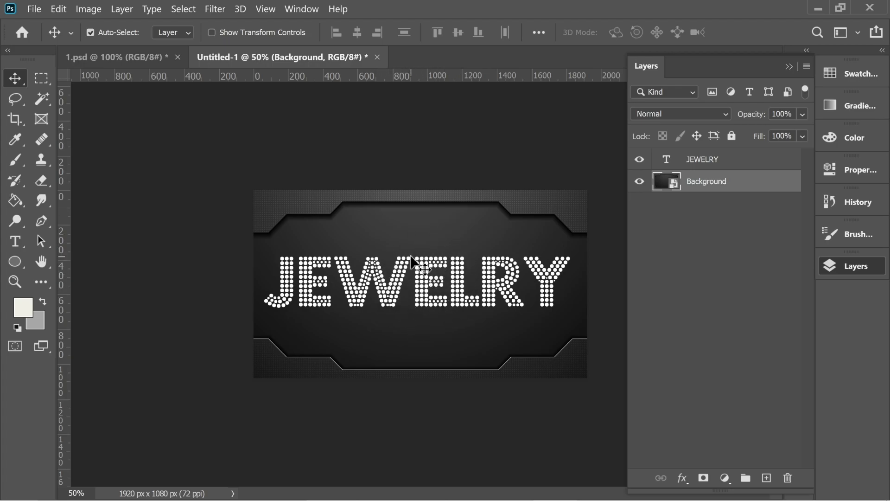
# - Duplicate the JEWELRY text layer with Ctrl+J and bring up the 1.psd reference document
pyautogui.click(704, 160)
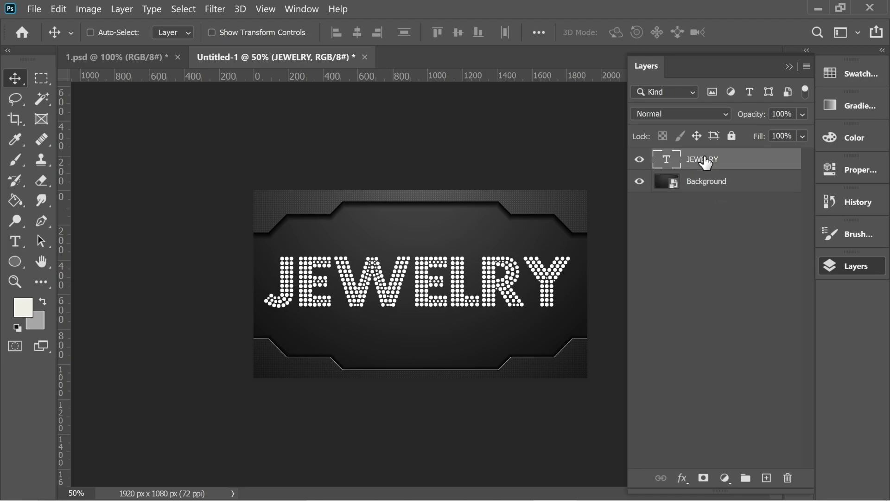
pyautogui.hotkey('ctrl', 'j')
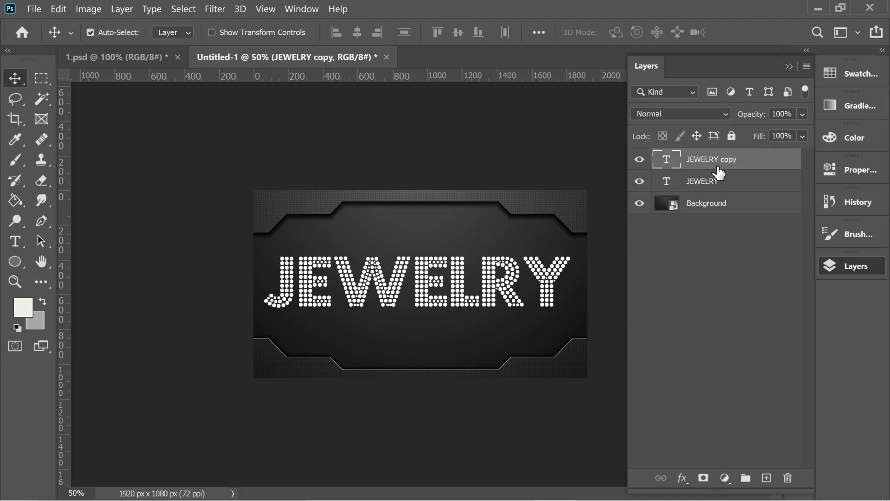
pyautogui.click(802, 135)
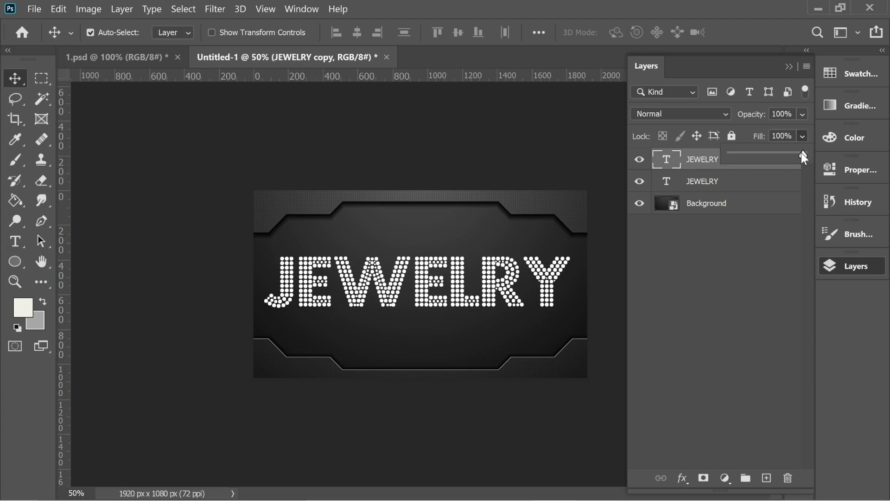
pyautogui.click(722, 234)
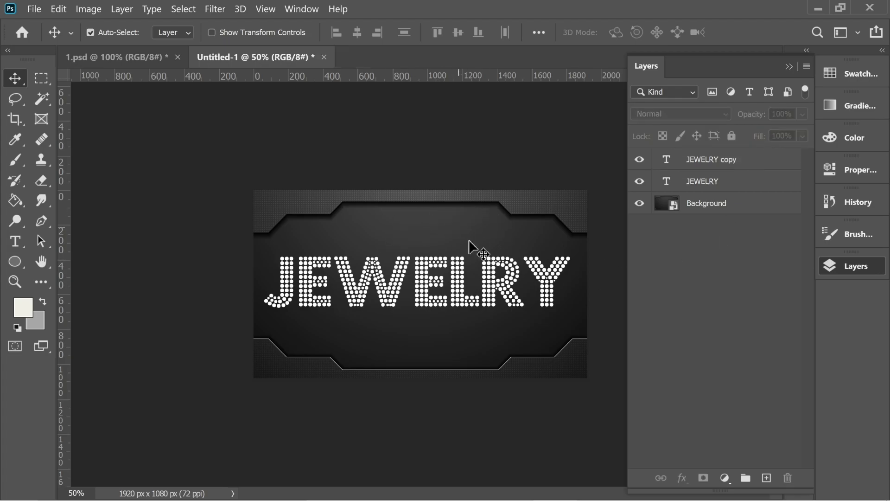
pyautogui.click(140, 57)
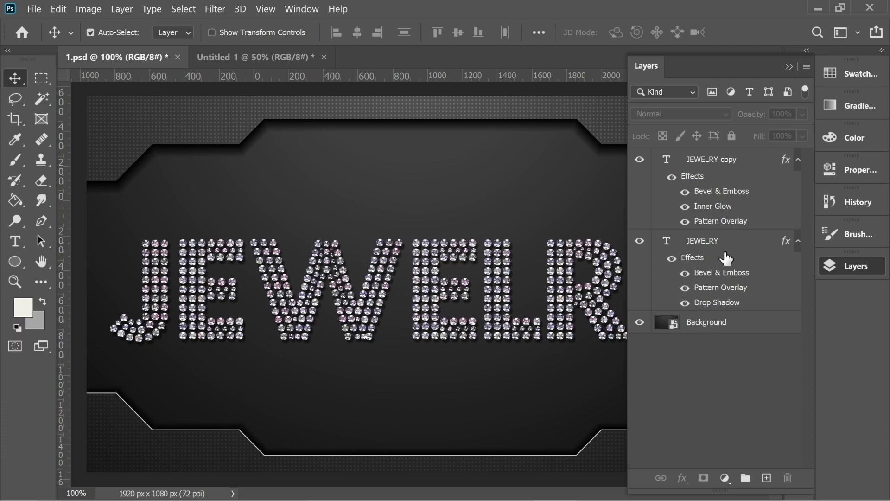
# - Hide the JEWELRY copy layer's effects while keeping the JEWELRY layer's effects visible
pyautogui.click(671, 257)
pyautogui.click(673, 183)
pyautogui.click(671, 177)
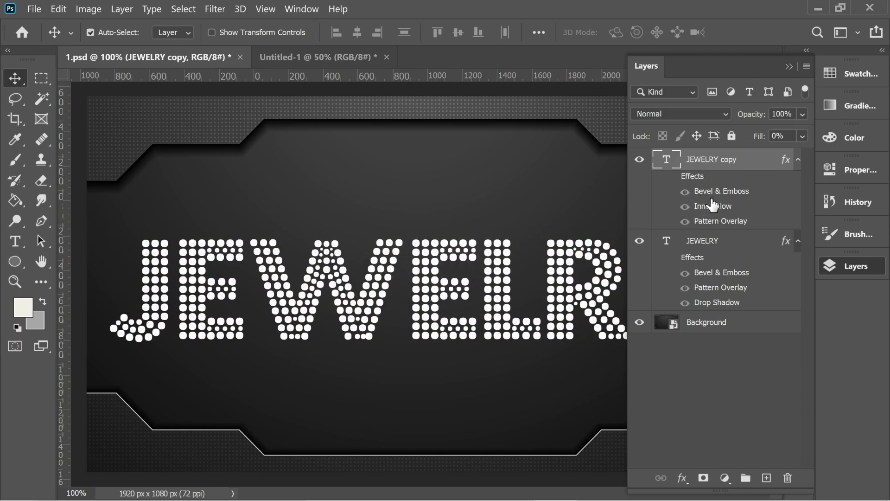
pyautogui.click(702, 242)
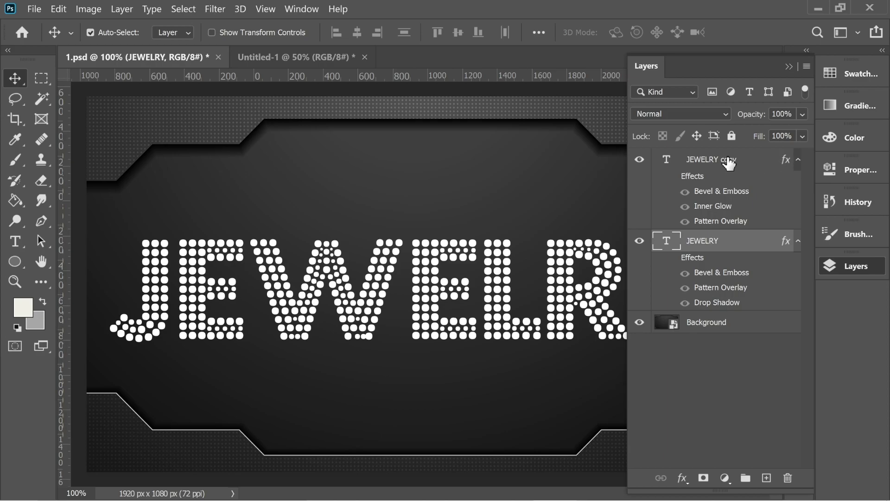
pyautogui.click(705, 162)
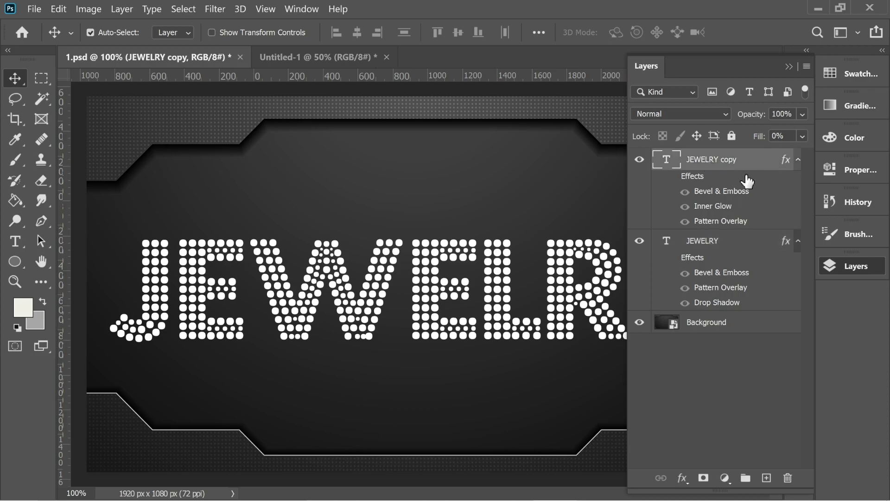
pyautogui.click(703, 245)
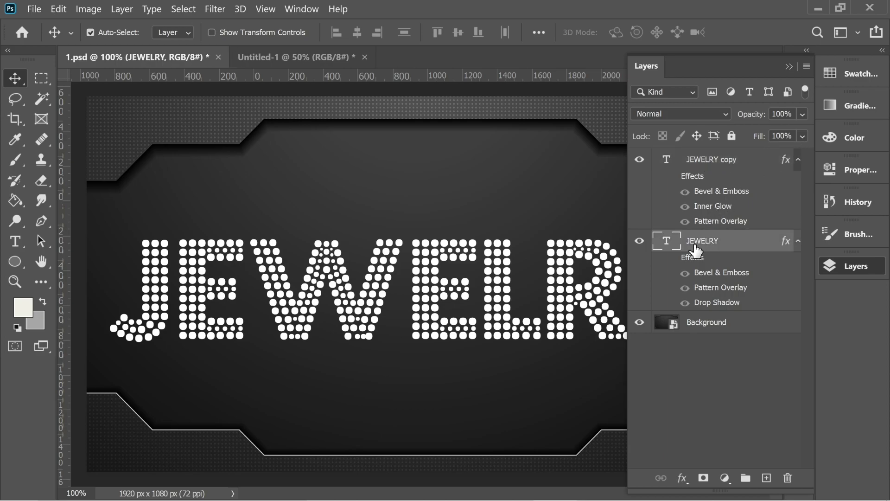
pyautogui.click(671, 257)
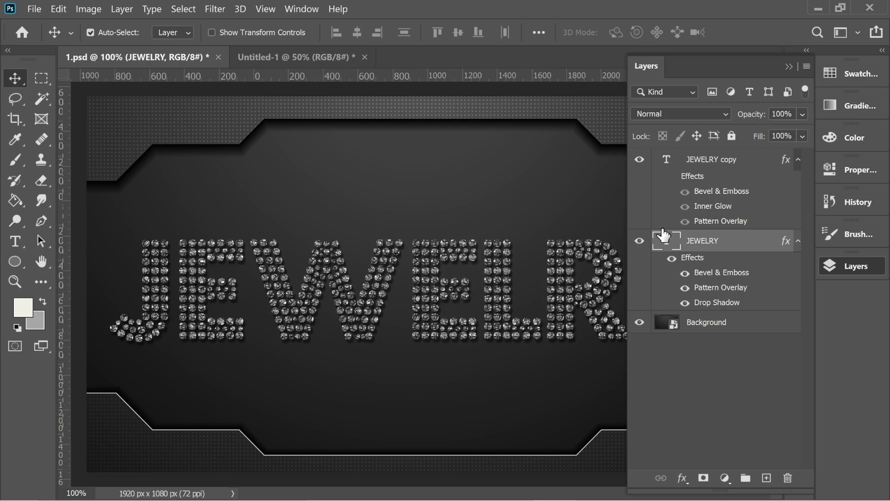
# - Open Blending Options for the JEWELRY layer with the view zoomed to 200% on the JEW letters
pyautogui.rightClick(701, 244)
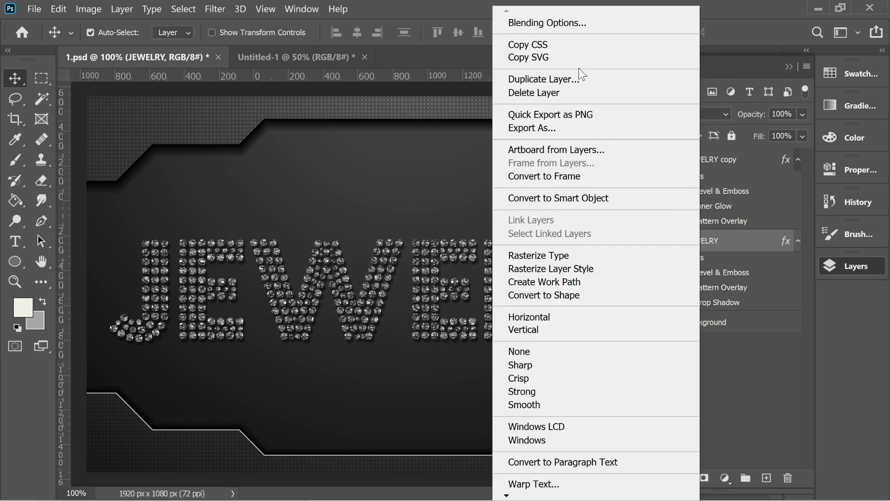
pyautogui.click(551, 24)
pyautogui.moveTo(310, 36); pyautogui.dragTo(442, 44)
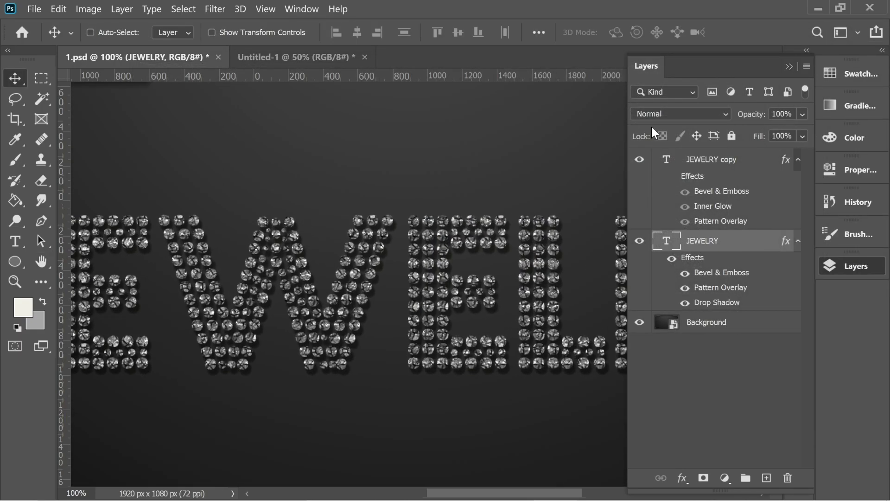
pyautogui.hotkey('ctrl', '+')
pyautogui.moveTo(596, 129); pyautogui.dragTo(489, 185)
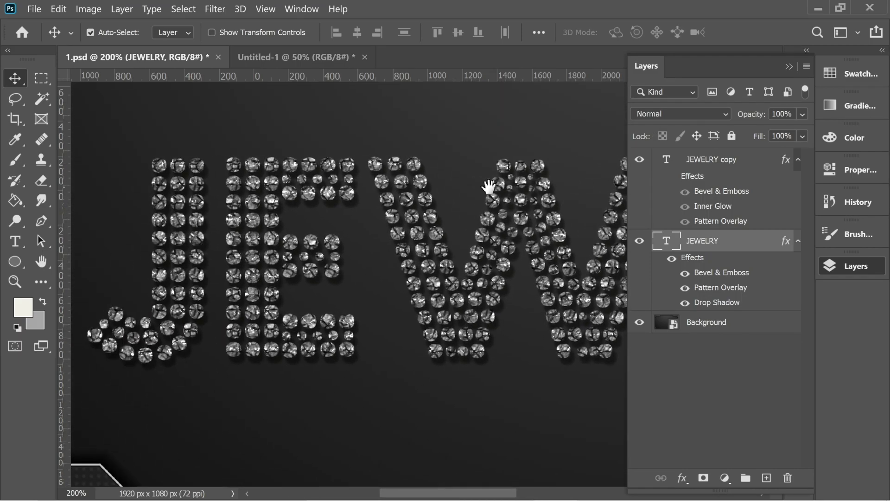
pyautogui.rightClick(702, 245)
pyautogui.click(607, 23)
# - Turn off Pattern Overlay and Drop Shadow for the JEWELRY layer, keeping Bevel & Emboss on
pyautogui.moveTo(441, 74); pyautogui.dragTo(580, 73)
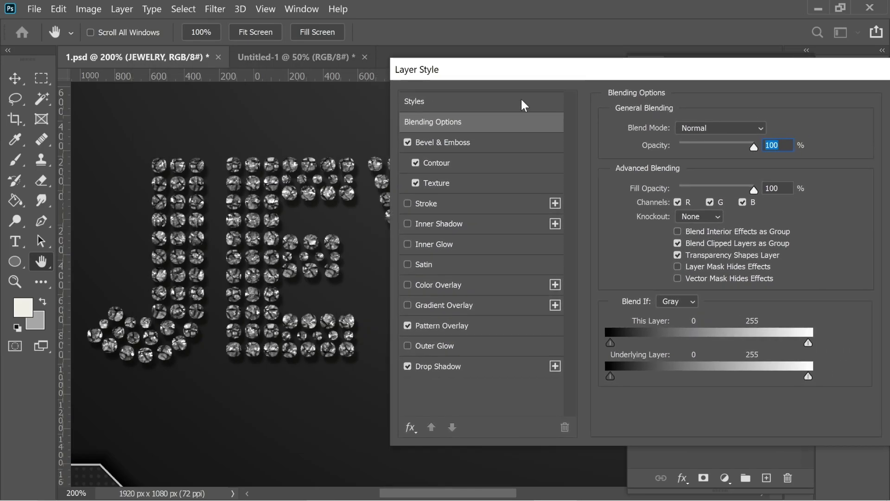
pyautogui.click(407, 143)
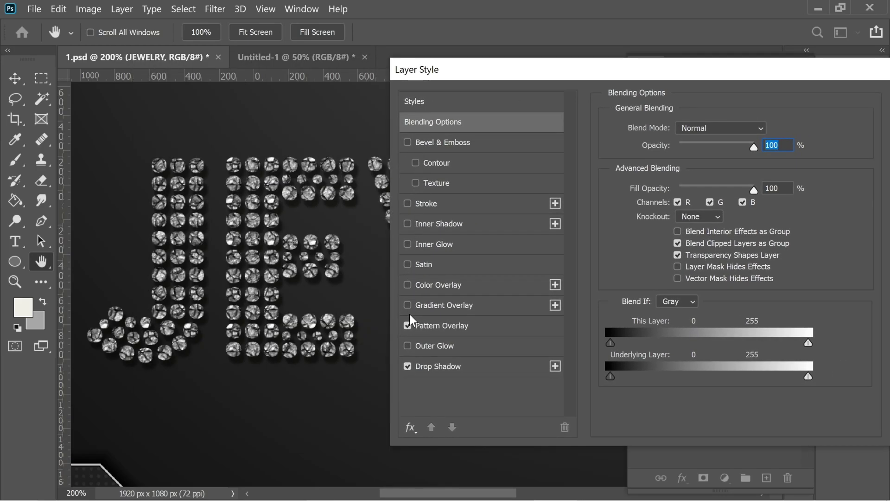
pyautogui.click(408, 325)
pyautogui.click(407, 366)
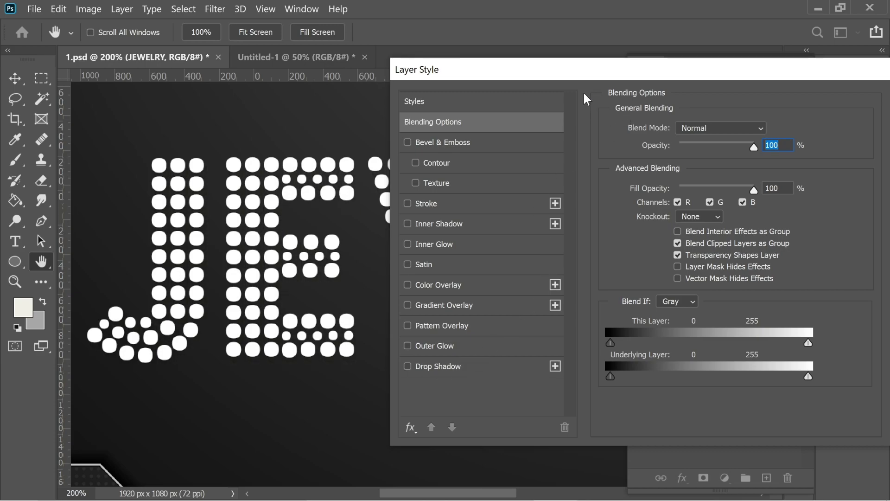
pyautogui.click(407, 142)
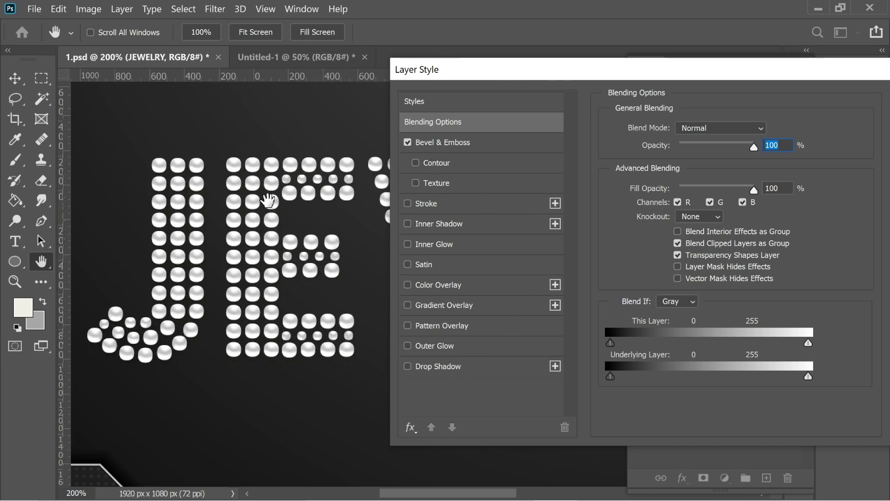
# - Keep the bevel's Ring gloss contour and a6a6a6 shadow colour, then enable Contour at 25% range
pyautogui.click(487, 141)
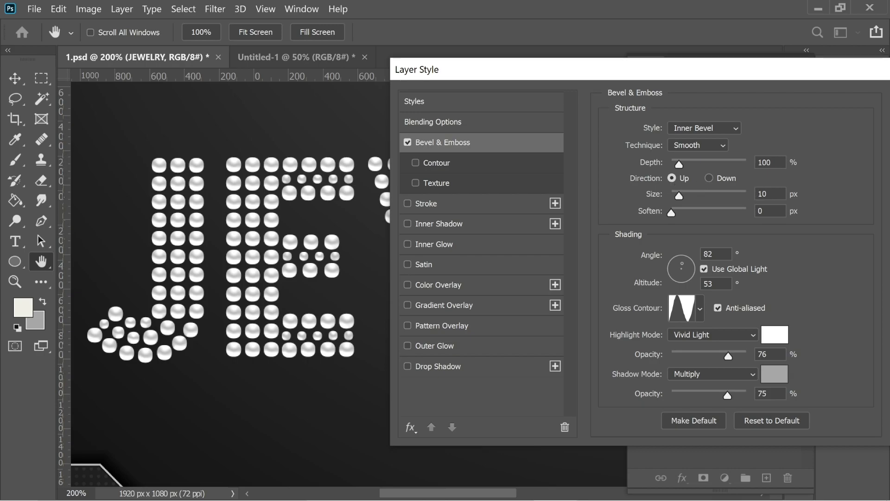
pyautogui.click(680, 307)
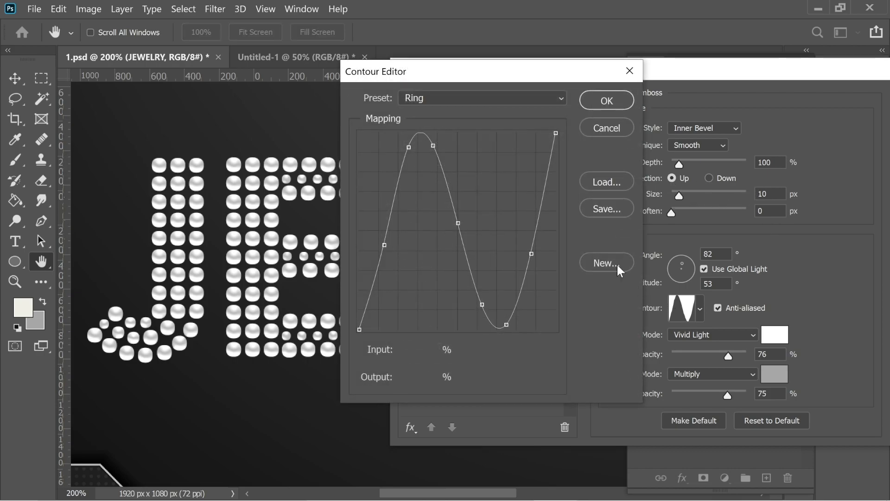
pyautogui.click(600, 110)
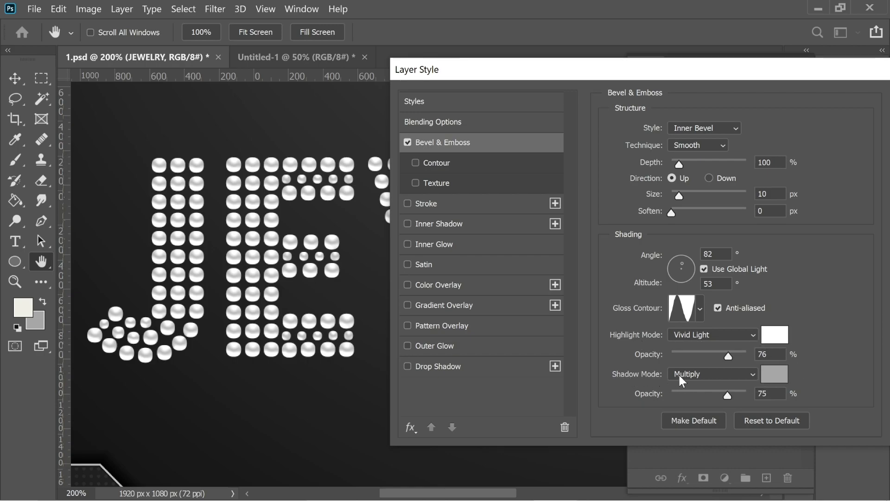
pyautogui.click(774, 374)
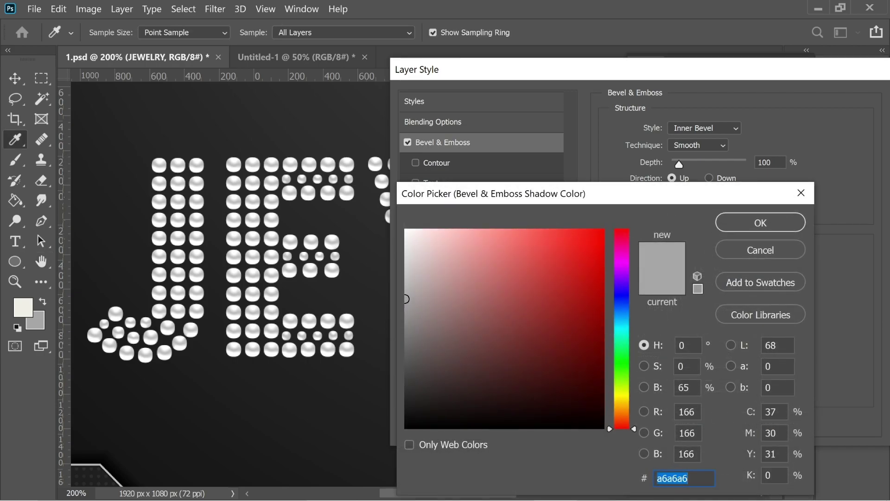
pyautogui.click(759, 225)
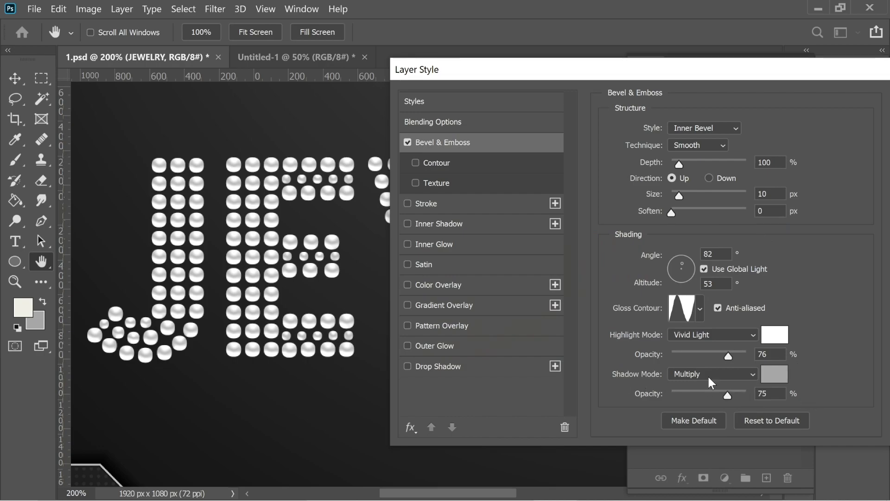
pyautogui.click(427, 162)
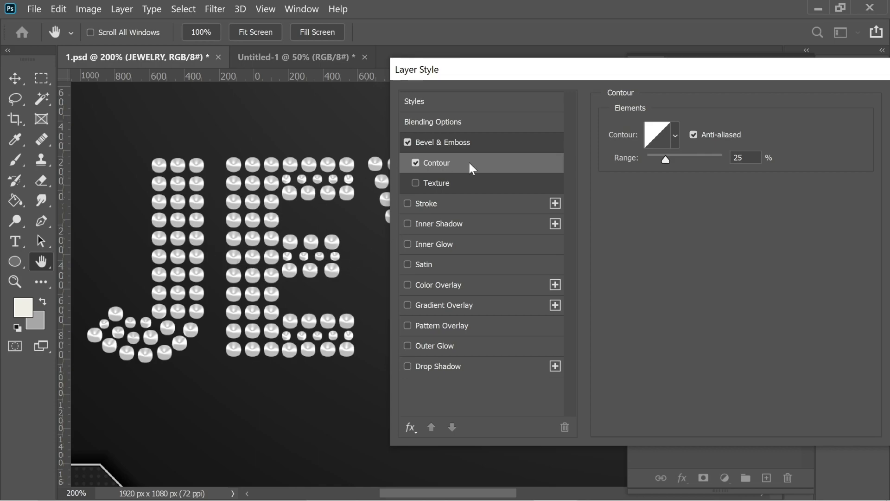
# - Confirm the Linear contour and enable bevel Texture at Scale 10% and Depth +100
pyautogui.click(658, 134)
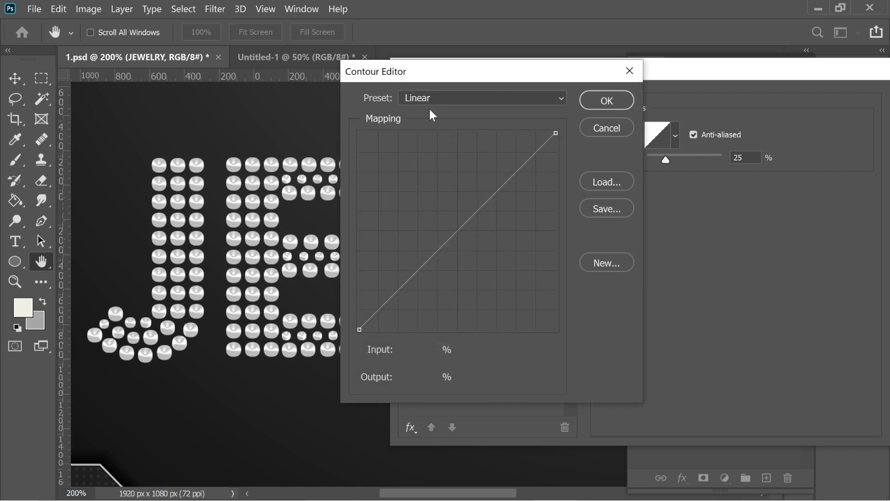
pyautogui.click(621, 101)
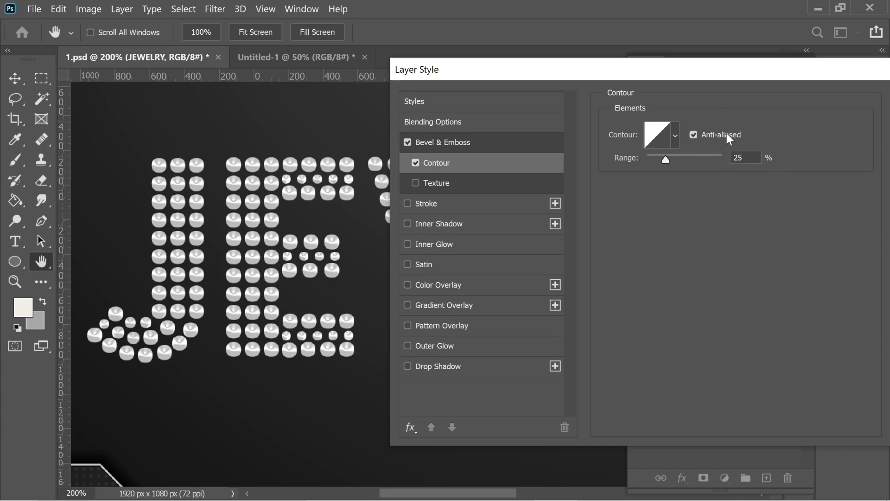
pyautogui.click(426, 183)
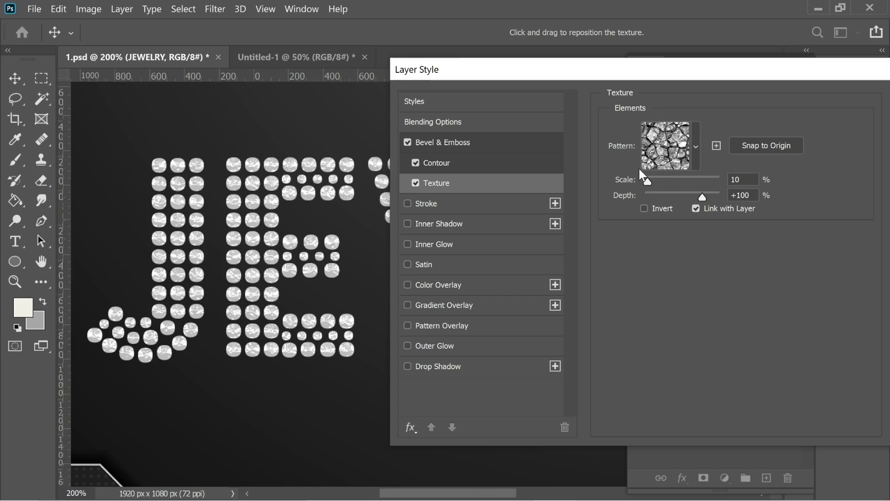
pyautogui.hotkey('alt', 'Tab')
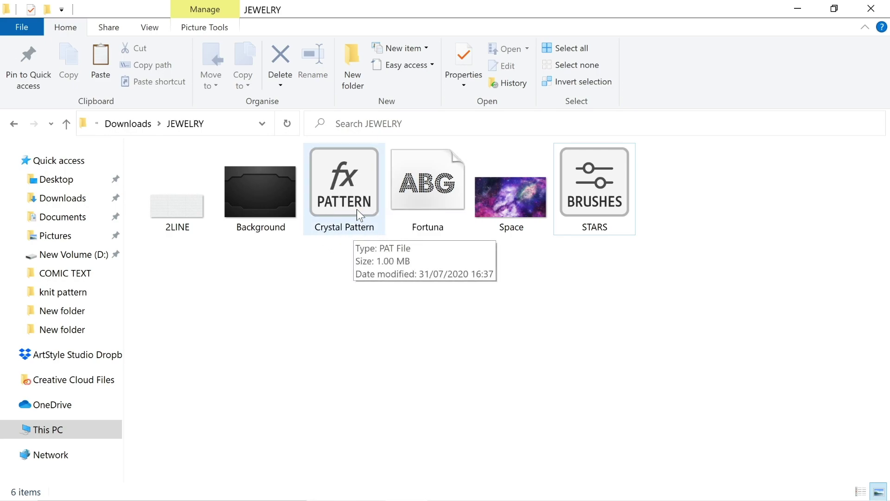
pyautogui.hotkey('alt', 'Tab')
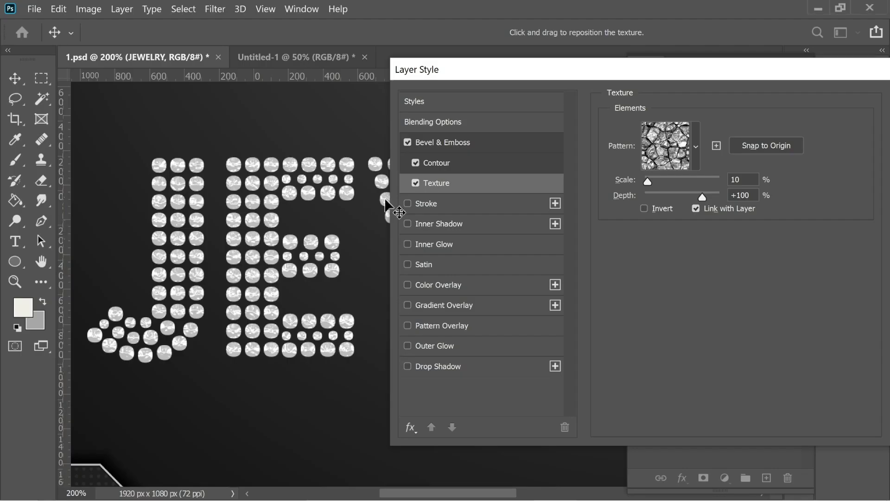
# - Use the crystal pattern as the bevel texture and enable Pattern Overlay at Normal, 100%, Scale 10%
pyautogui.click(695, 144)
pyautogui.scroll(3, 658, 223)
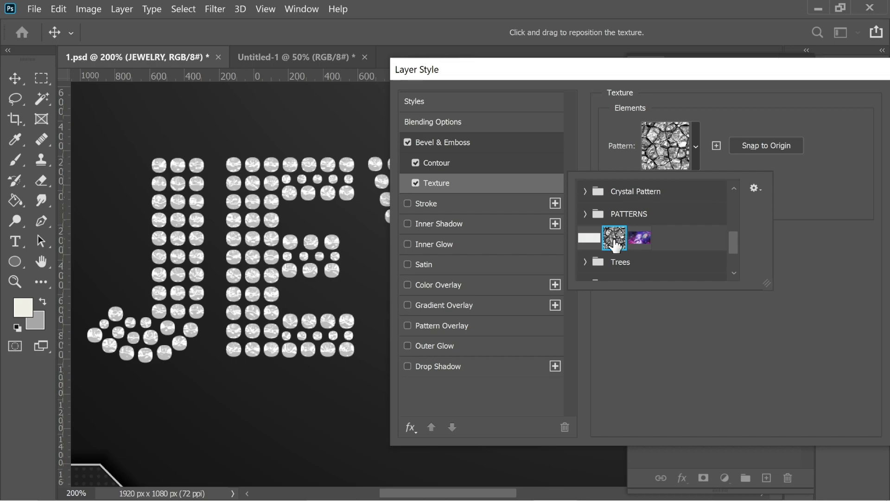
pyautogui.doubleClick(624, 241)
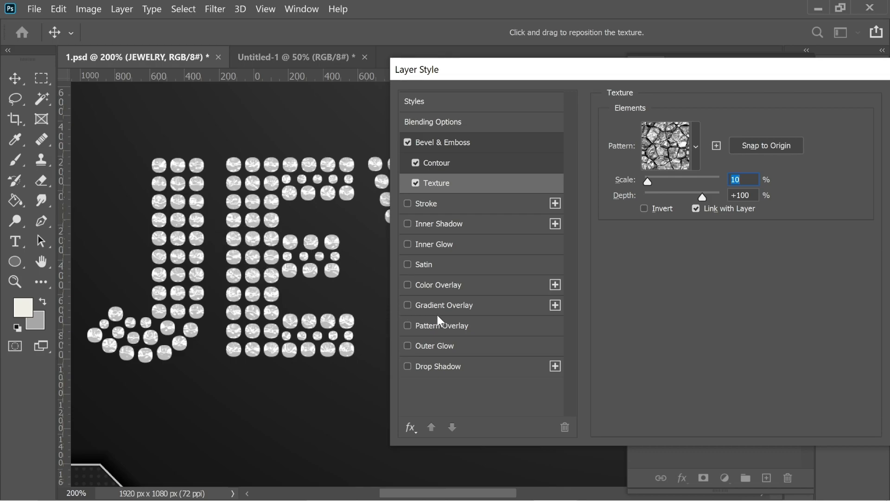
pyautogui.click(454, 327)
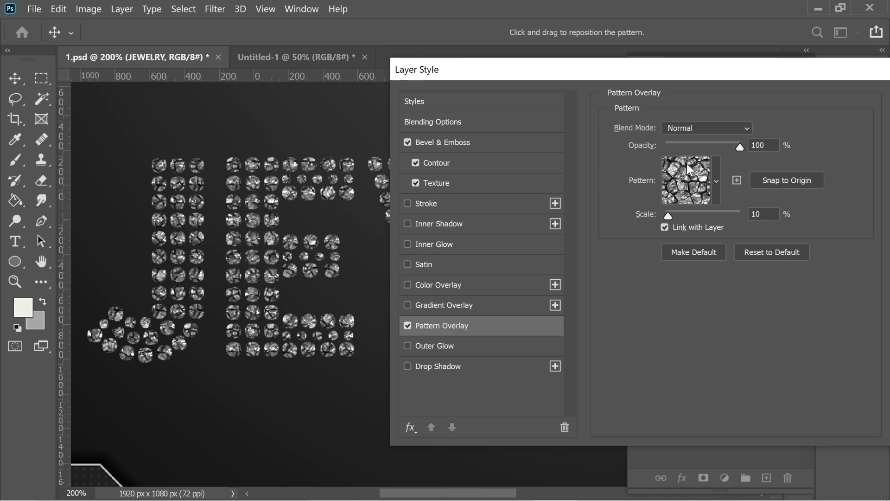
# - Keep the crystal overlay and texture, and re-enable Drop Shadow (Multiply, 50%, 120°, Distance 10, Spread 15)
pyautogui.click(716, 181)
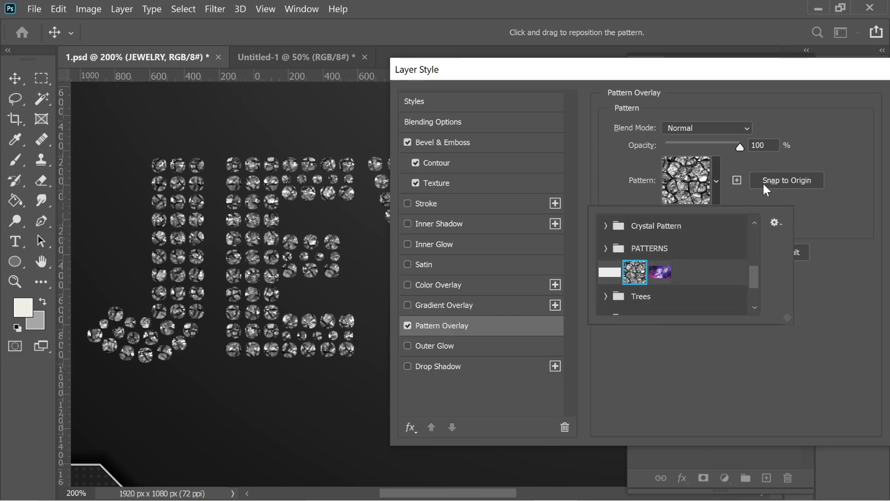
pyautogui.click(835, 145)
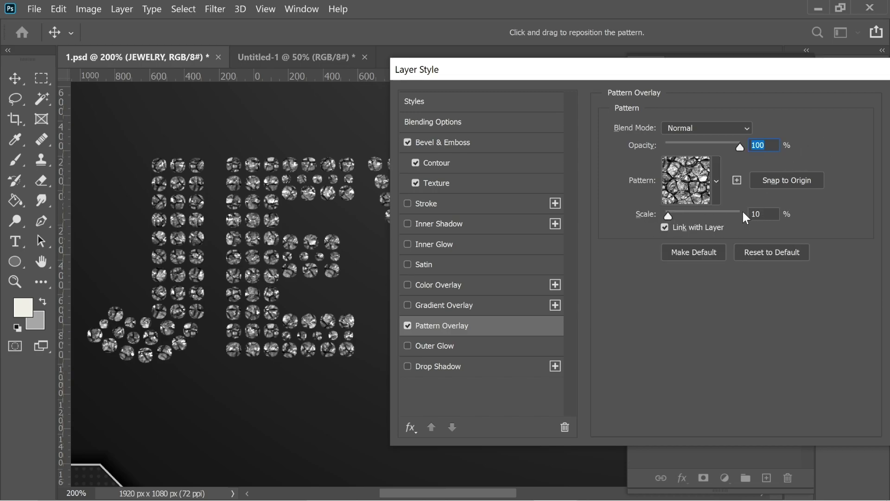
pyautogui.click(438, 184)
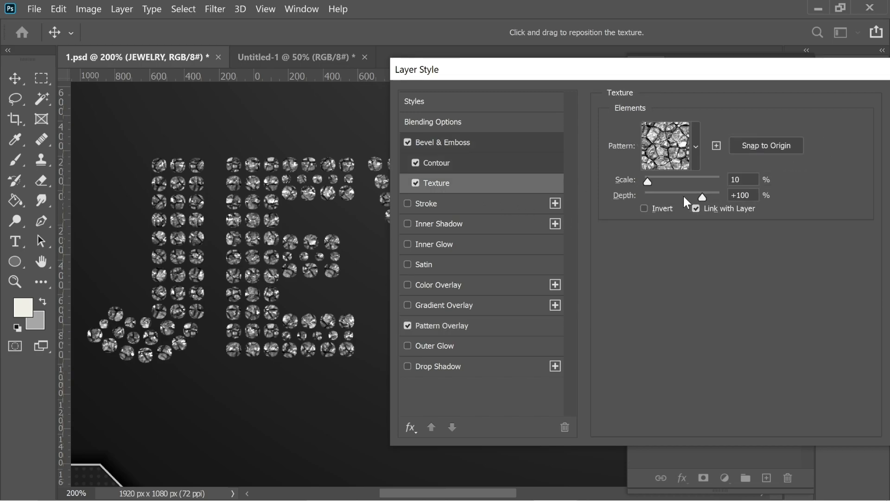
pyautogui.click(445, 325)
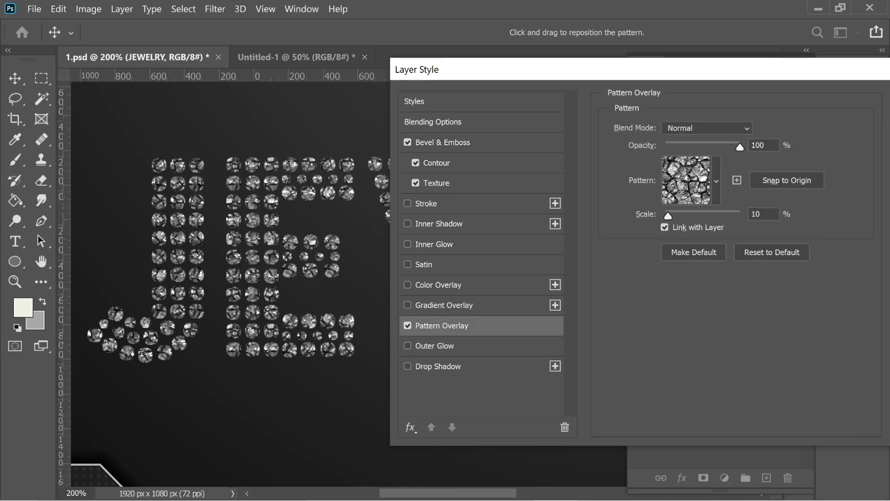
pyautogui.click(416, 365)
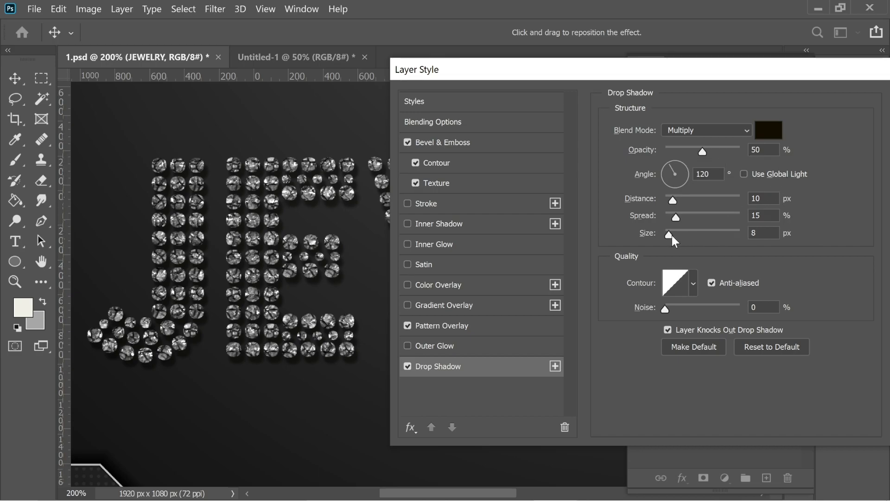
# - Reduce the drop shadow size to 6 px and apply the JEWELRY layer style
pyautogui.moveTo(672, 235); pyautogui.dragTo(669, 235)
pyautogui.moveTo(669, 72); pyautogui.dragTo(476, 75)
pyautogui.click(716, 101)
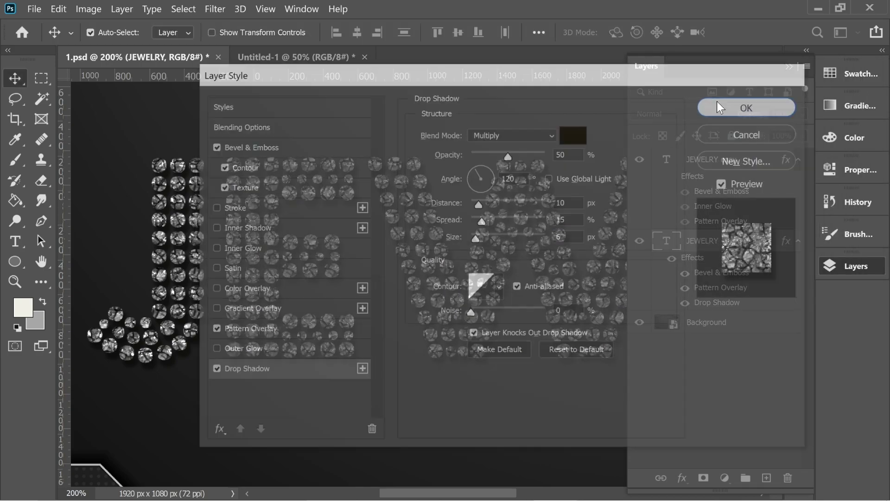
pyautogui.click(724, 166)
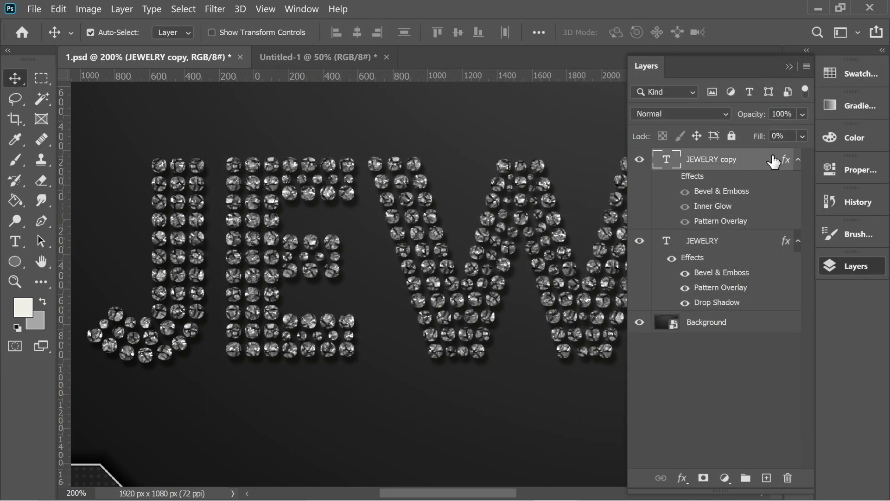
# - Show the JEWELRY copy's effects and turn off its Inner Glow and Pattern Overlay in Blending Options
pyautogui.click(671, 177)
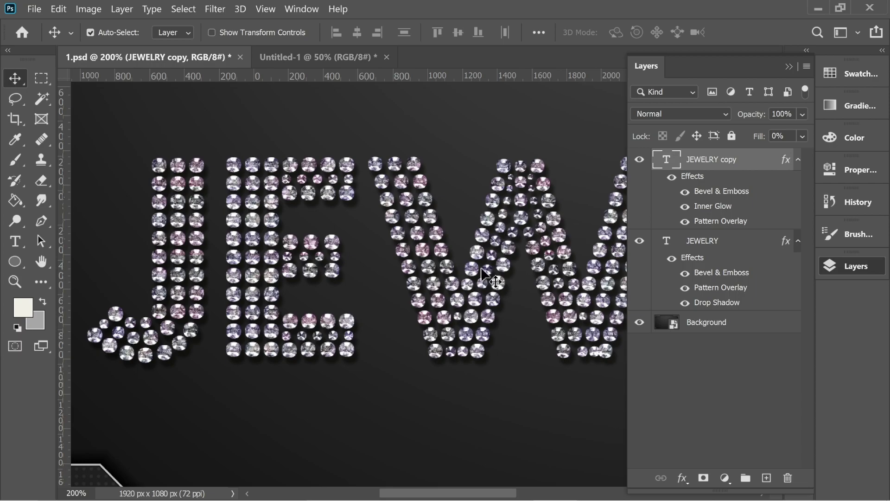
pyautogui.rightClick(699, 161)
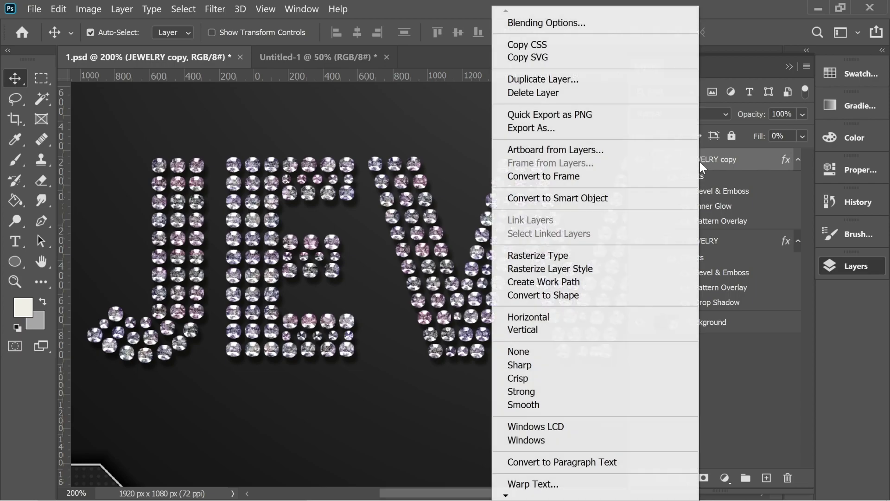
pyautogui.click(555, 21)
pyautogui.moveTo(396, 74); pyautogui.dragTo(516, 82)
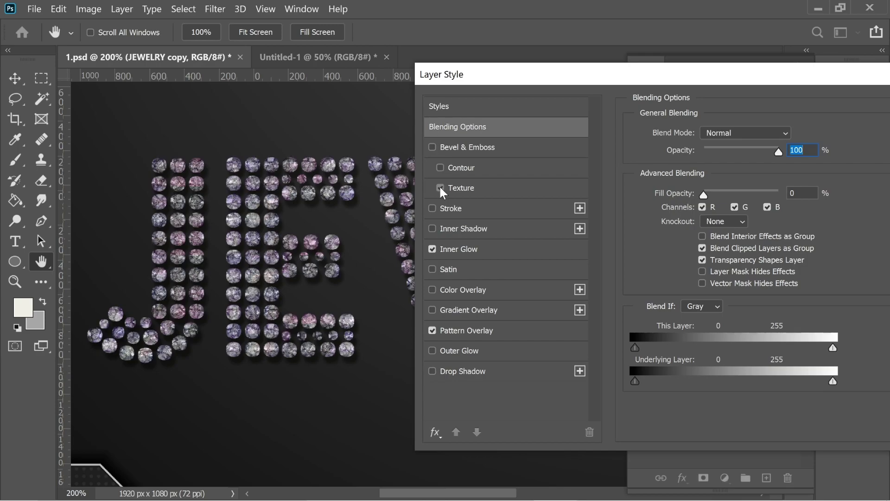
pyautogui.click(433, 249)
pyautogui.click(433, 330)
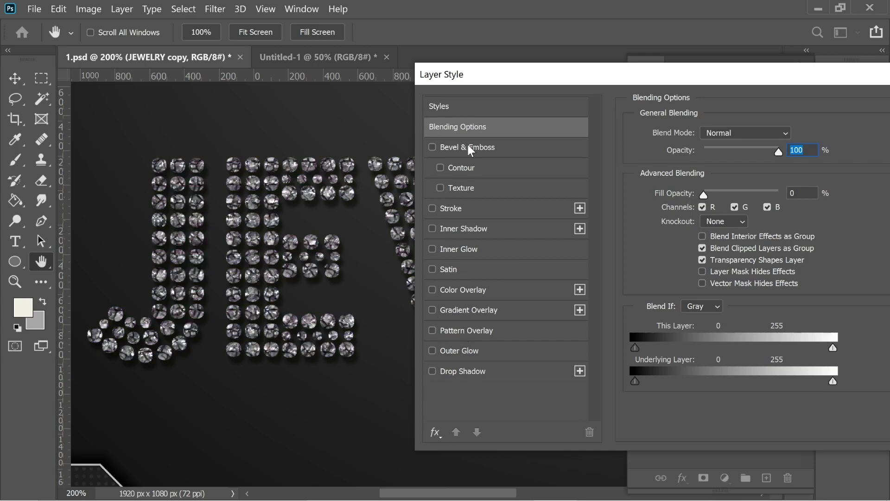
pyautogui.moveTo(487, 71); pyautogui.dragTo(474, 72)
# - Enable Bevel & Emboss on JEWELRY copy with the Ring gloss contour and a grey shadow colour
pyautogui.click(419, 147)
pyautogui.click(443, 148)
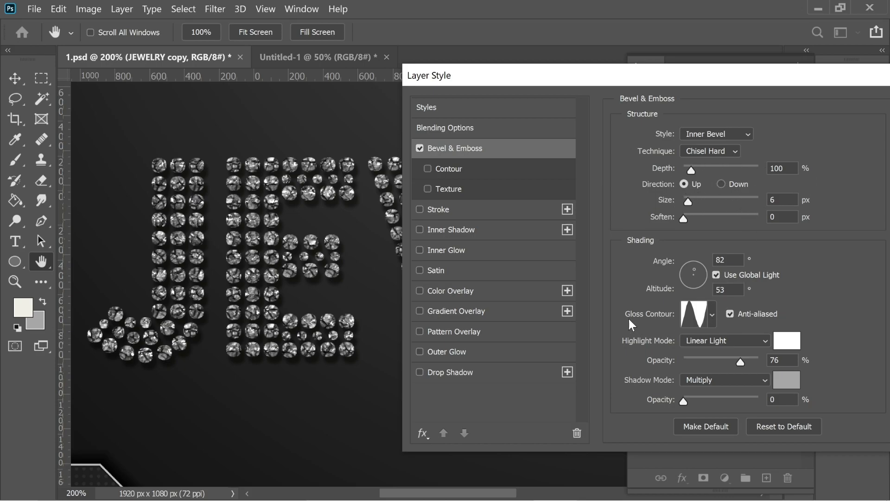
pyautogui.click(696, 315)
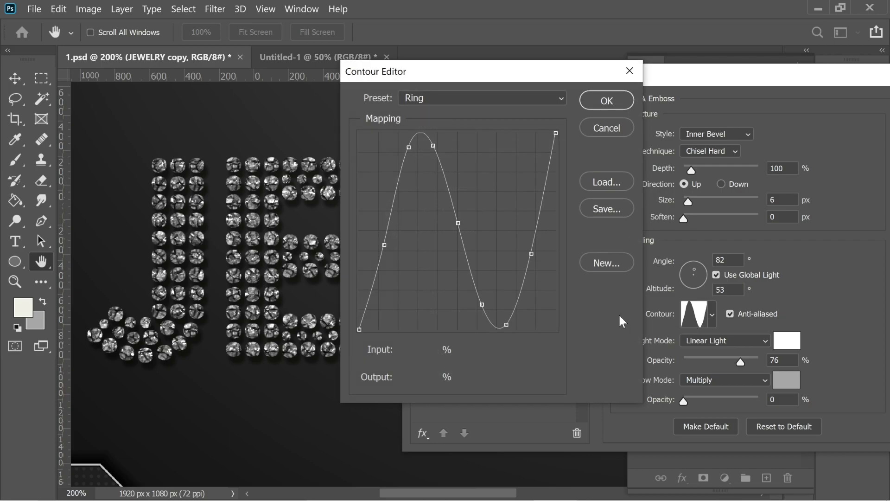
pyautogui.click(598, 107)
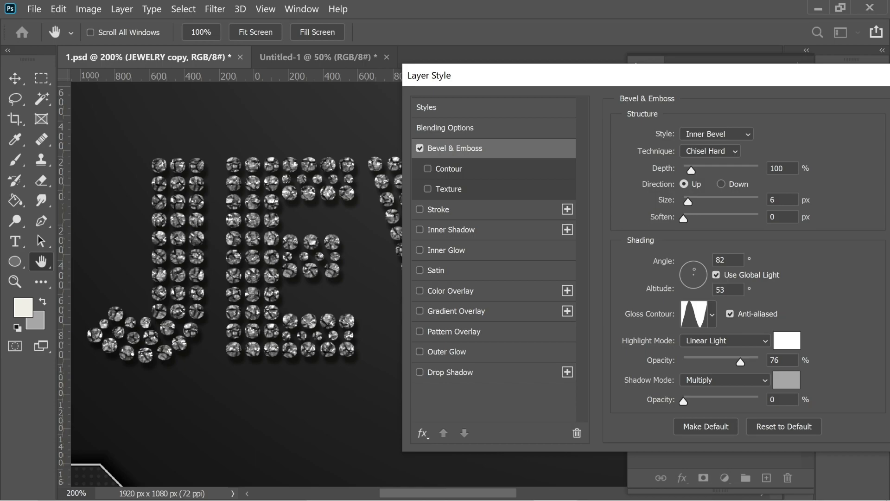
pyautogui.click(788, 383)
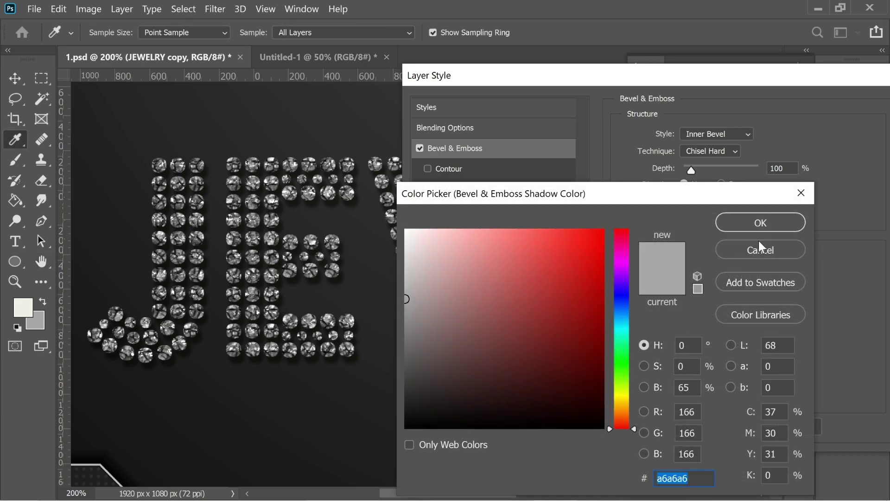
pyautogui.click(761, 223)
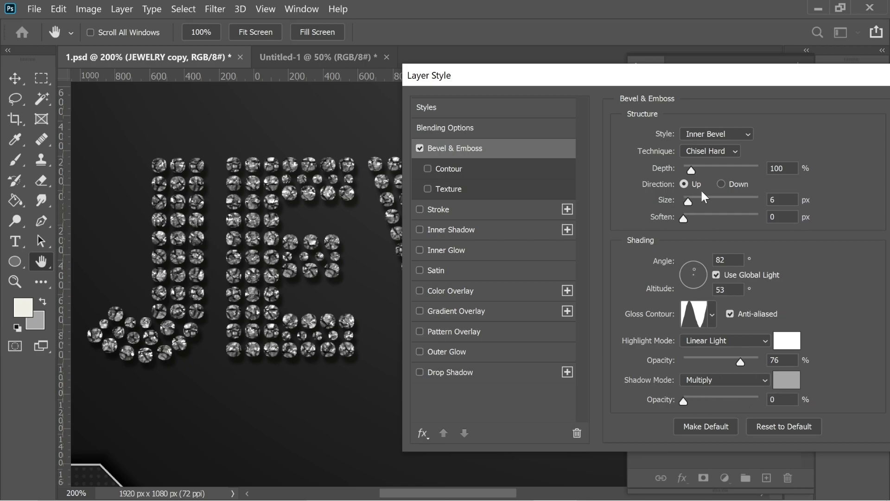
# - Add a 50%-range Contour and a pale-pattern Texture at Depth +500 to the bevel
pyautogui.click(442, 169)
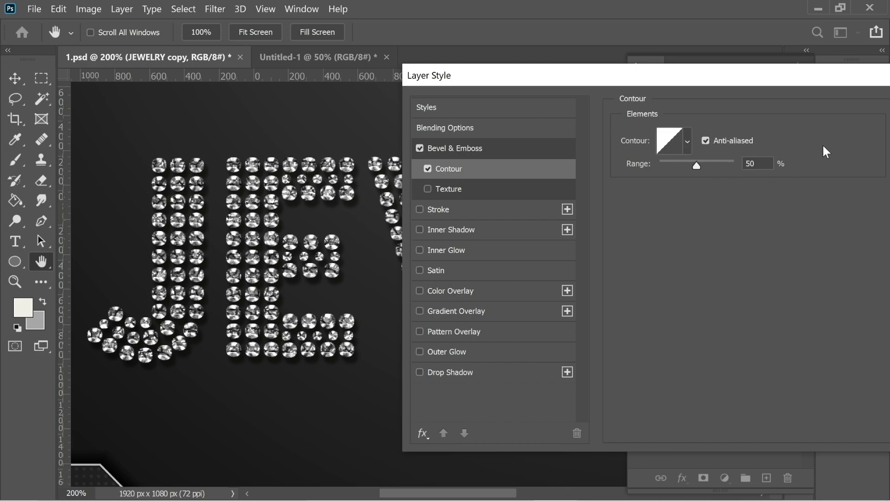
pyautogui.click(457, 188)
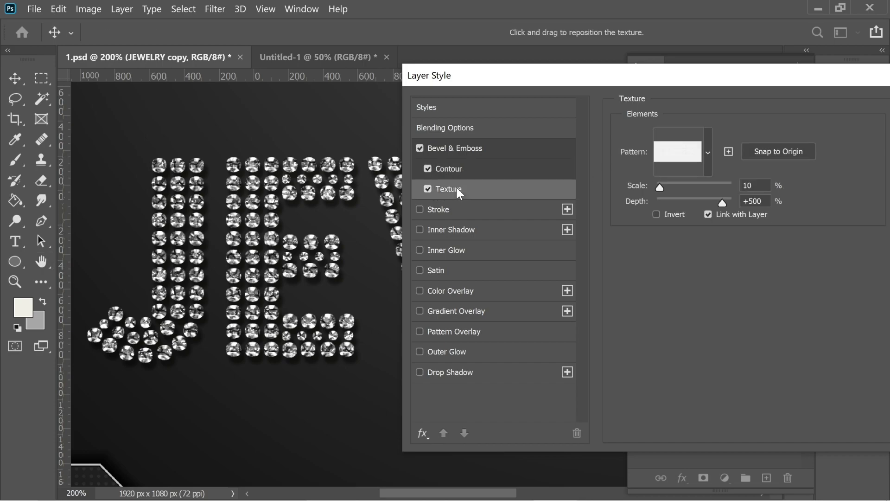
pyautogui.click(677, 149)
pyautogui.doubleClick(604, 249)
# - Open 2LINE.png from the JEWELRY folder in Adobe Photoshop 2020 as a 150 × 64 px document
pyautogui.hotkey('alt', 'Tab')
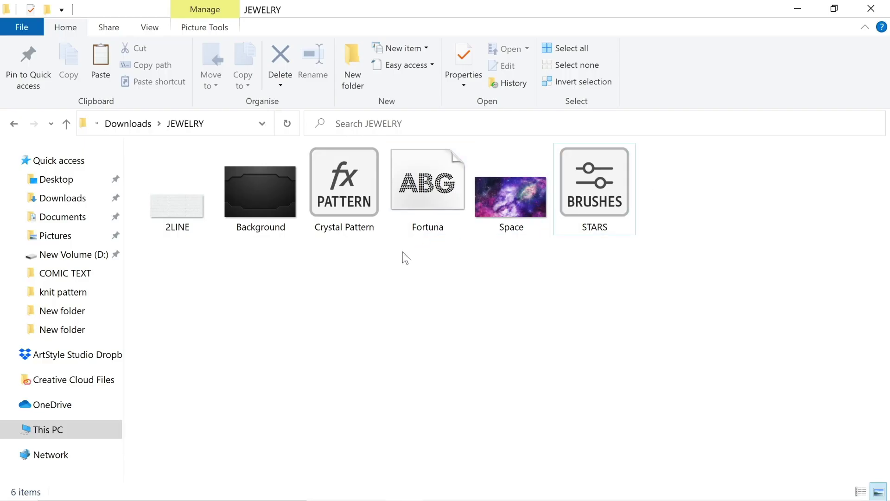
pyautogui.click(166, 193)
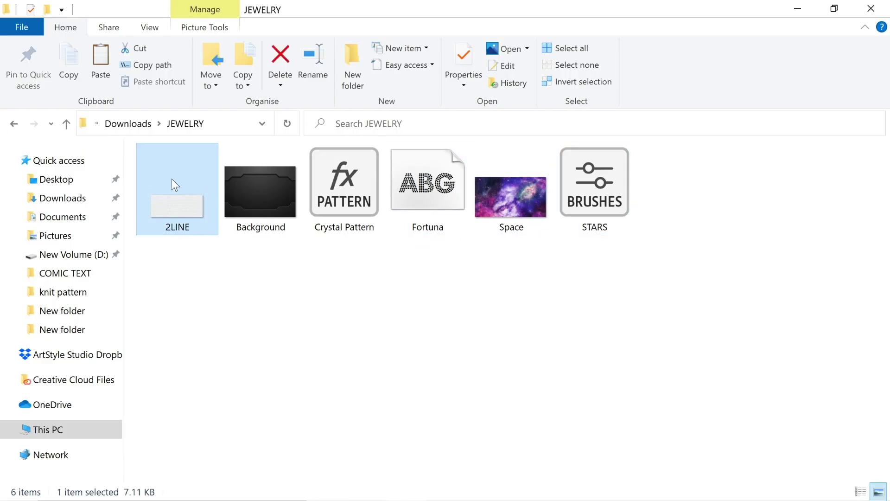
pyautogui.rightClick(182, 203)
pyautogui.moveTo(84, 334)
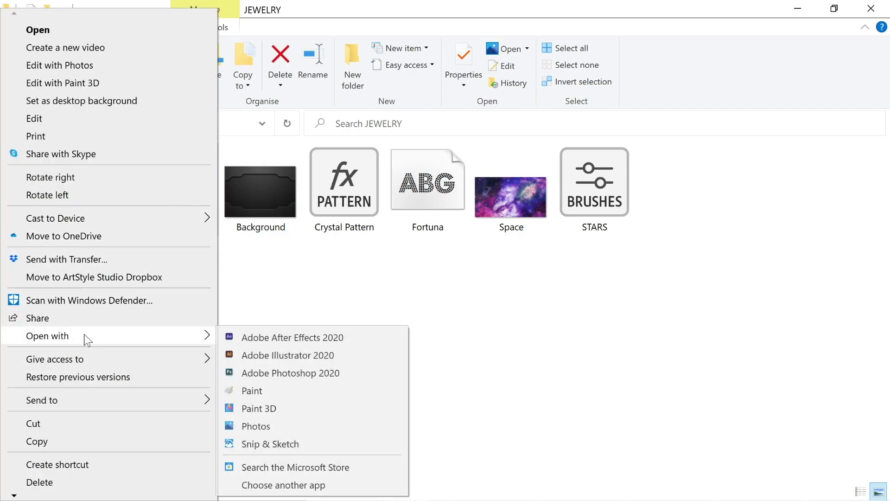
pyautogui.click(265, 371)
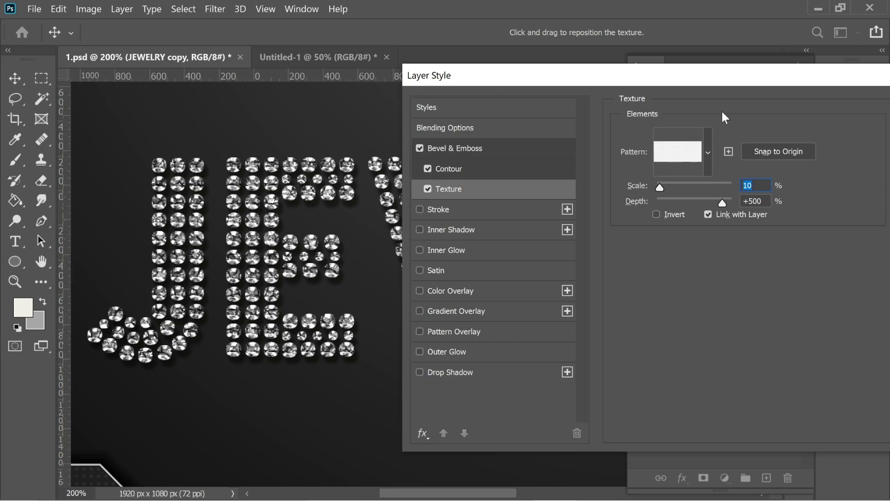
pyautogui.moveTo(673, 76); pyautogui.dragTo(388, 71)
# - Apply the layer style, then define the 2LINE.png image as a pattern named 2LINE.png
pyautogui.click(648, 103)
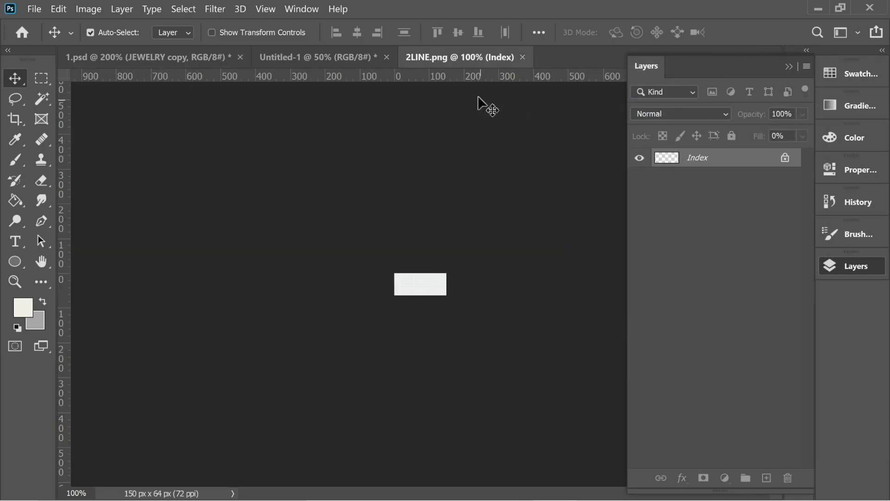
pyautogui.hotkey('ctrl', '+')
pyautogui.hotkey('ctrl', '+')
pyautogui.hotkey('ctrl', '+')
pyautogui.hotkey('ctrl', '+')
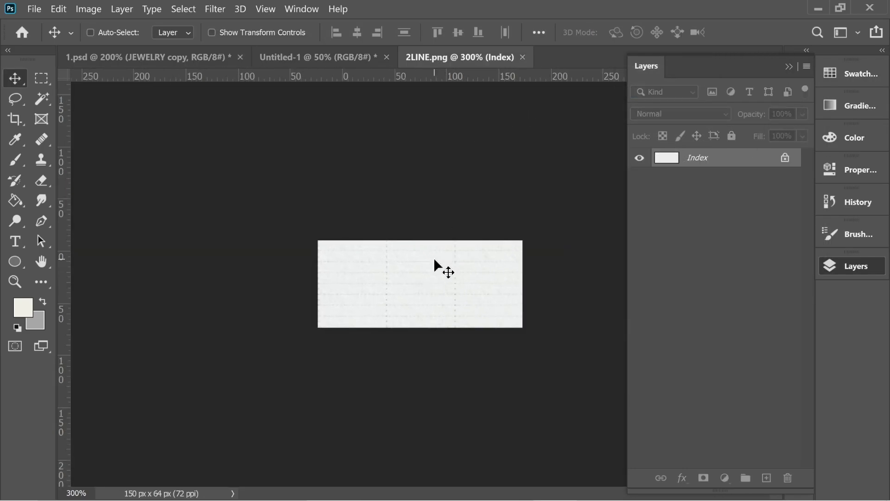
pyautogui.click(63, 7)
pyautogui.click(123, 398)
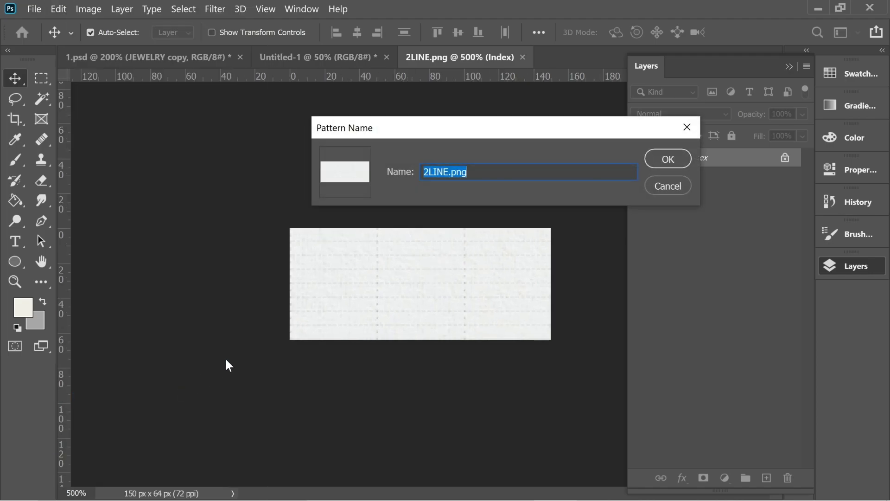
pyautogui.click(669, 159)
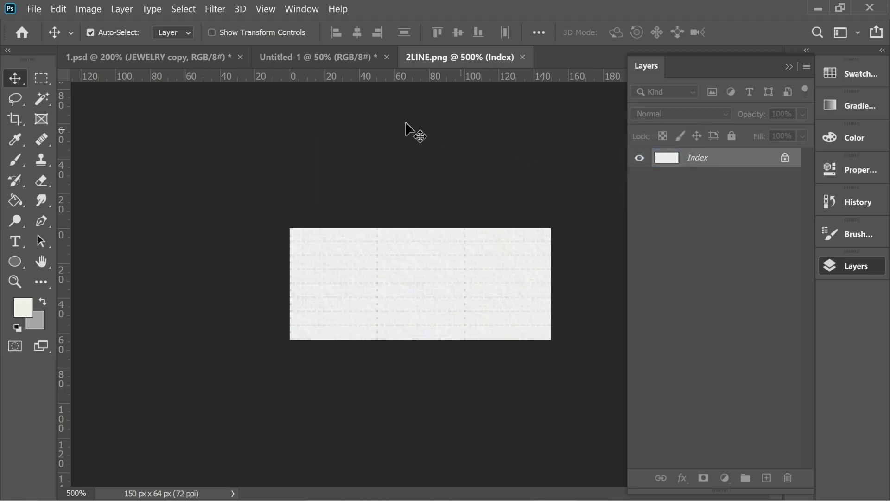
pyautogui.click(171, 55)
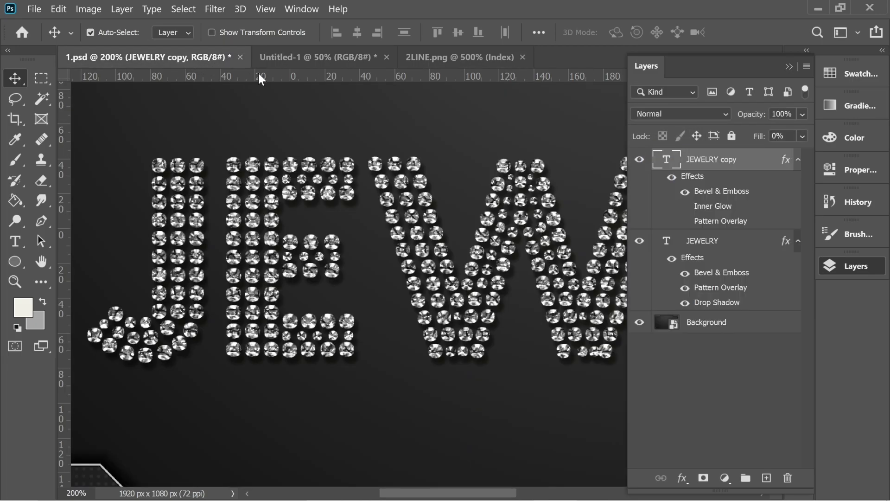
# - Set the JEWELRY copy bevel texture to the new 2LINE pattern, keeping 10% scale and +500% depth
pyautogui.doubleClick(717, 194)
pyautogui.click(168, 183)
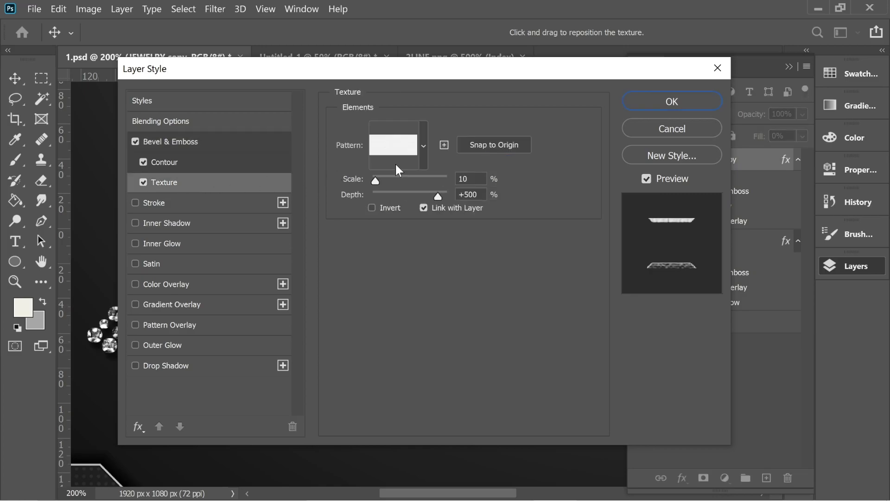
pyautogui.click(423, 146)
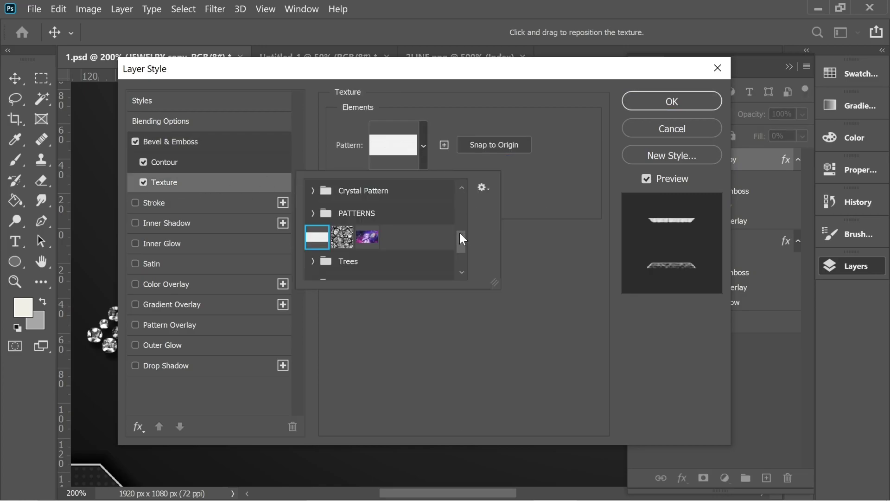
pyautogui.moveTo(461, 239); pyautogui.dragTo(457, 263)
pyautogui.click(341, 269)
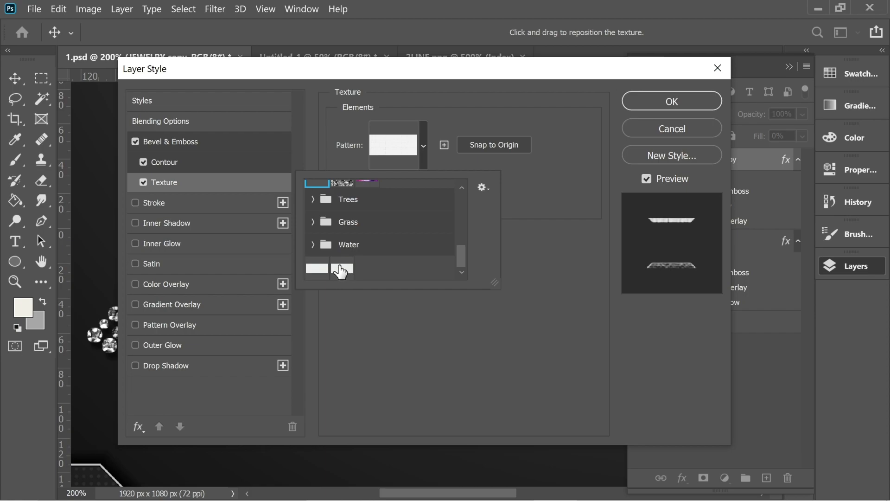
pyautogui.click(350, 303)
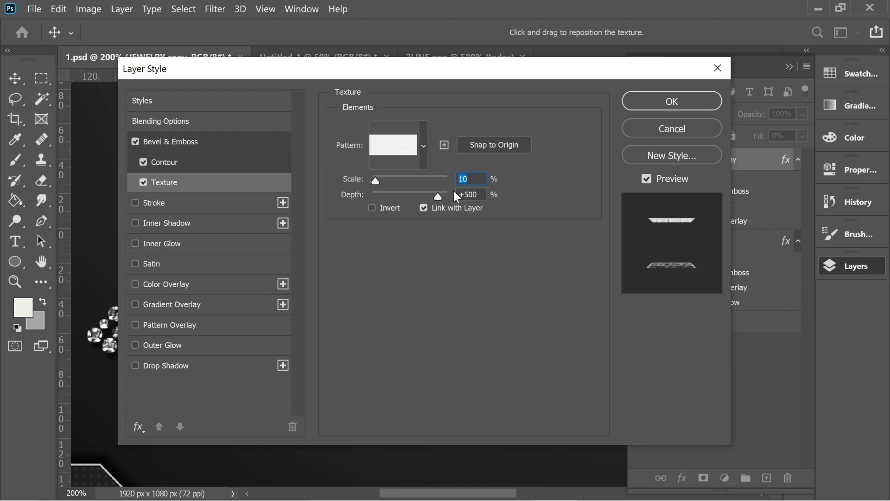
pyautogui.moveTo(365, 74); pyautogui.dragTo(552, 75)
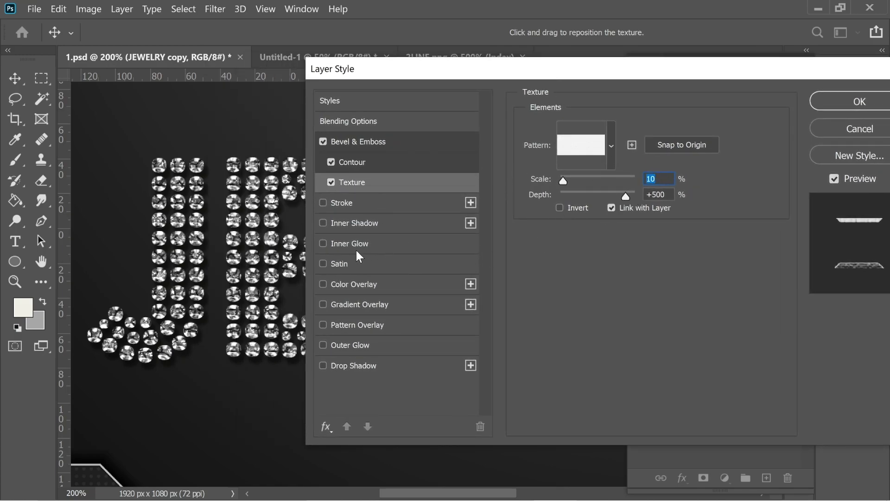
# - Enable Inner Glow (Screen, 74% opacity, 49% noise, 16 px) with its colour unchanged, plus Pattern Overlay
pyautogui.click(338, 241)
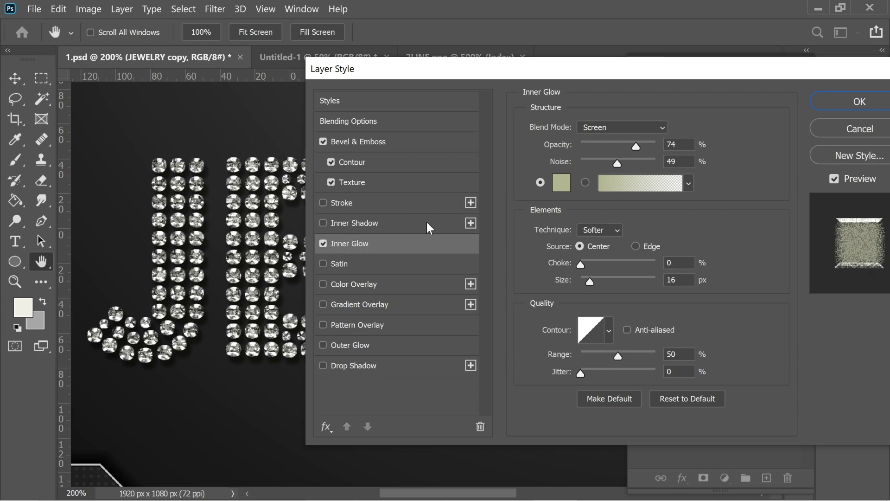
pyautogui.click(565, 185)
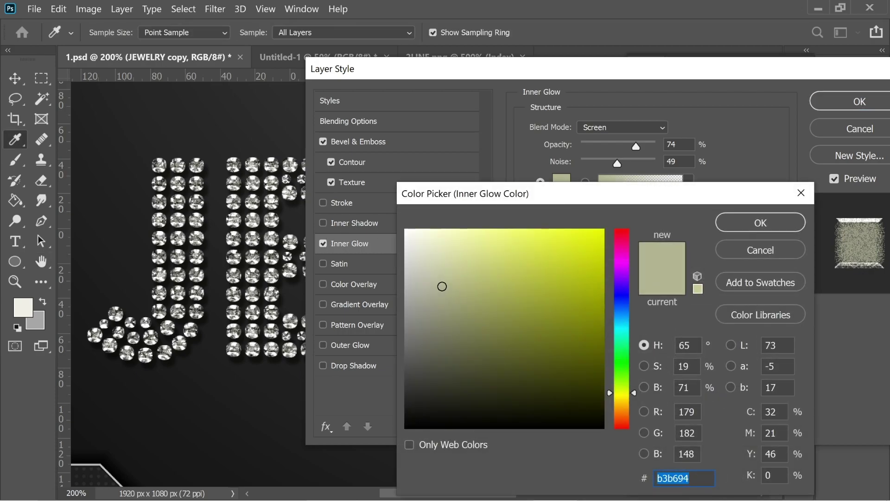
pyautogui.click(738, 222)
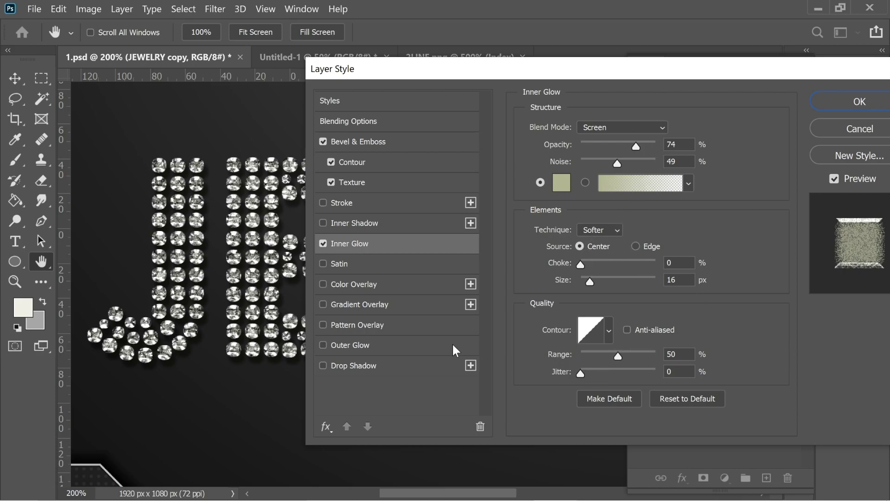
pyautogui.click(349, 325)
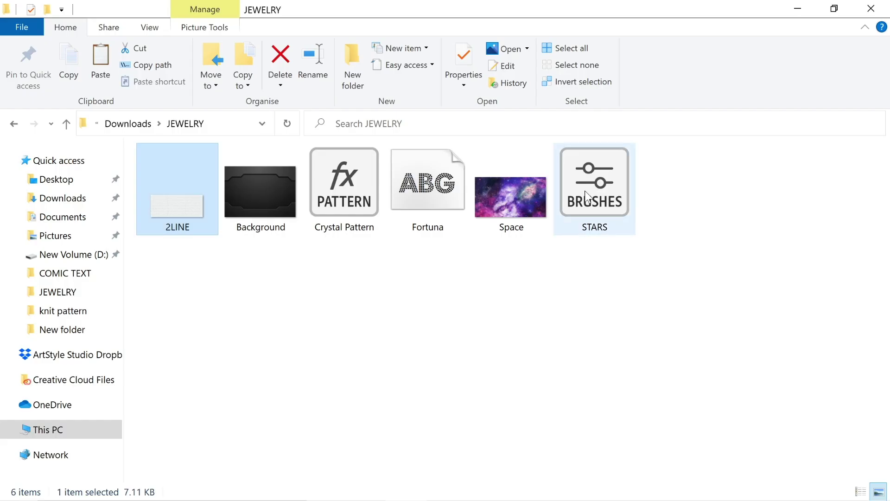
pyautogui.click(524, 274)
pyautogui.click(506, 186)
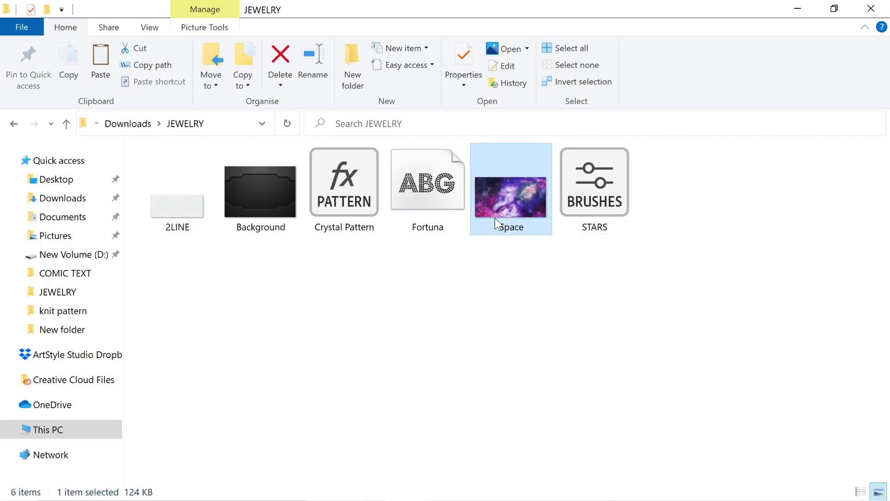
pyautogui.rightClick(507, 186)
pyautogui.moveTo(341, 343)
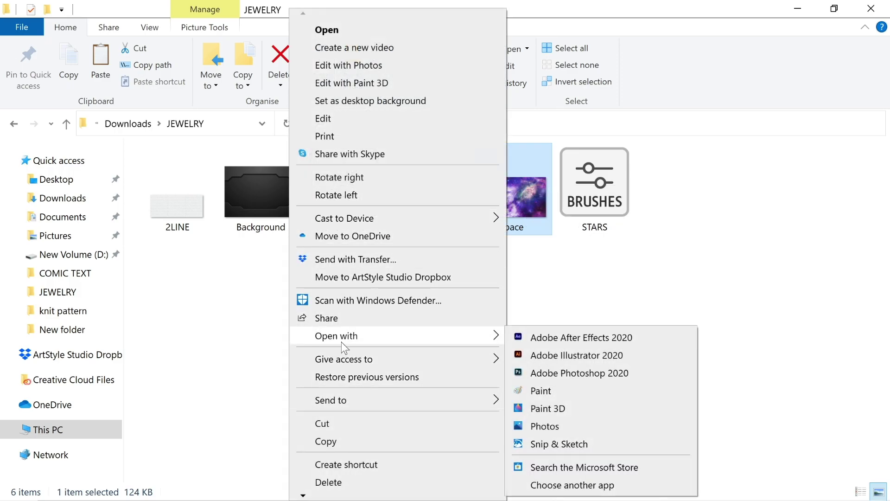
pyautogui.click(163, 222)
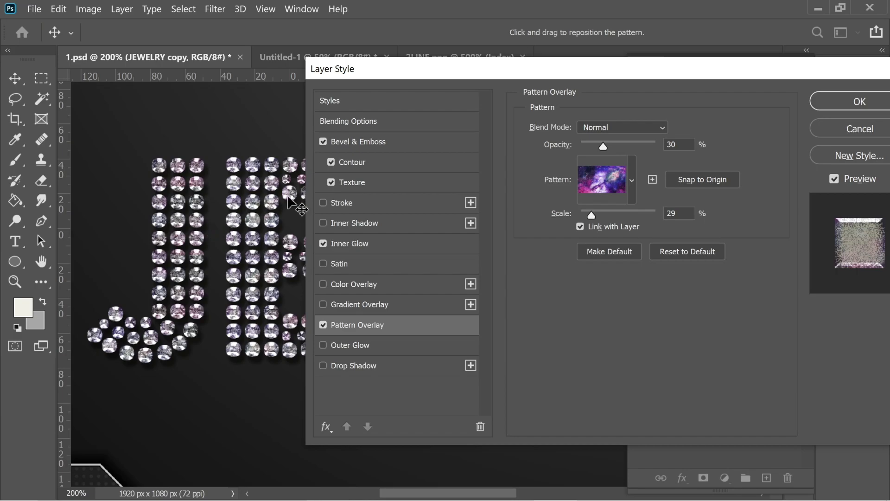
# - Choose the Space pattern for the Pattern Overlay
pyautogui.click(632, 180)
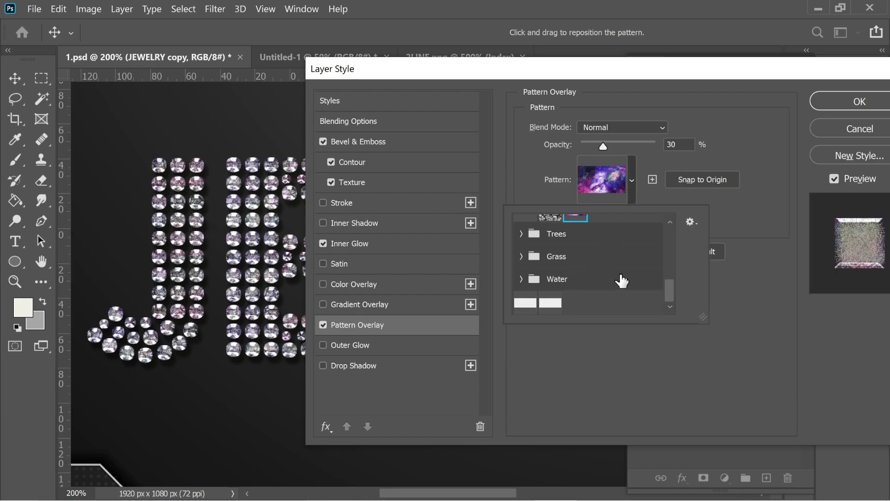
pyautogui.scroll(1, 619, 278)
pyautogui.click(640, 370)
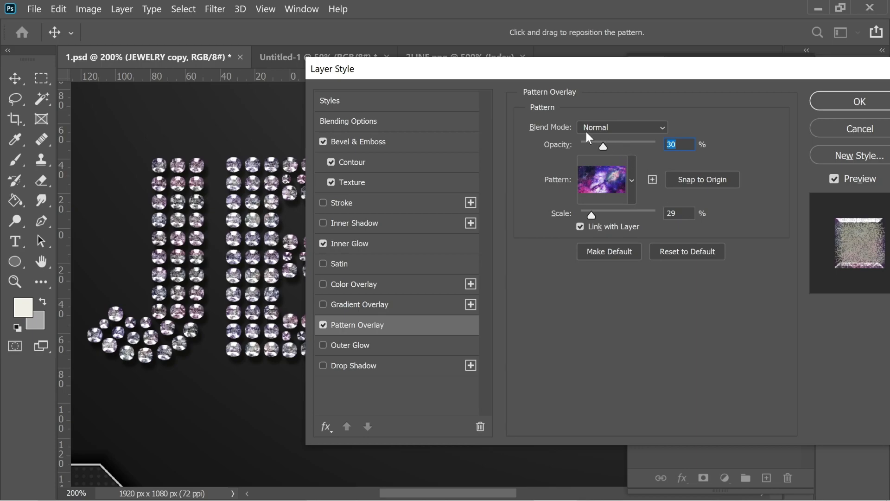
# - Set the Pattern Overlay opacity to 30% and apply the layer style
pyautogui.moveTo(603, 143); pyautogui.dragTo(636, 148)
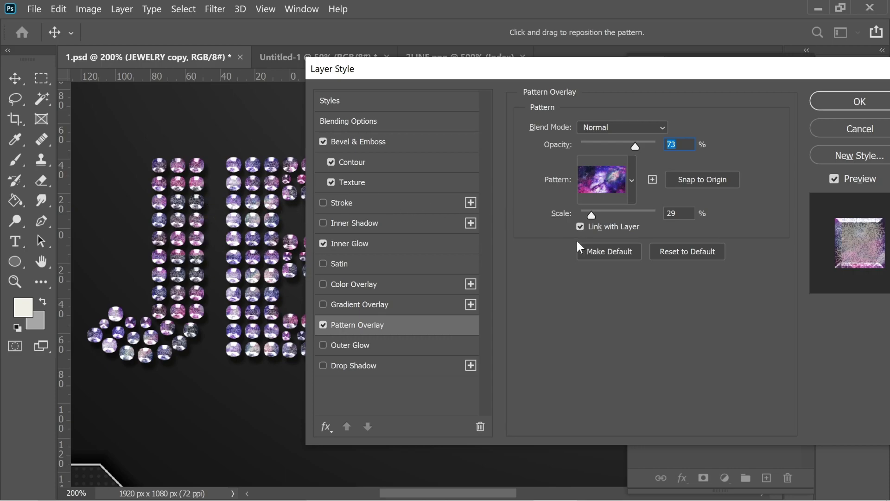
pyautogui.press('BackSpace')
pyautogui.click(665, 177)
pyautogui.click(521, 227)
pyautogui.click(633, 148)
pyautogui.press('Return')
pyautogui.moveTo(628, 143); pyautogui.dragTo(603, 146)
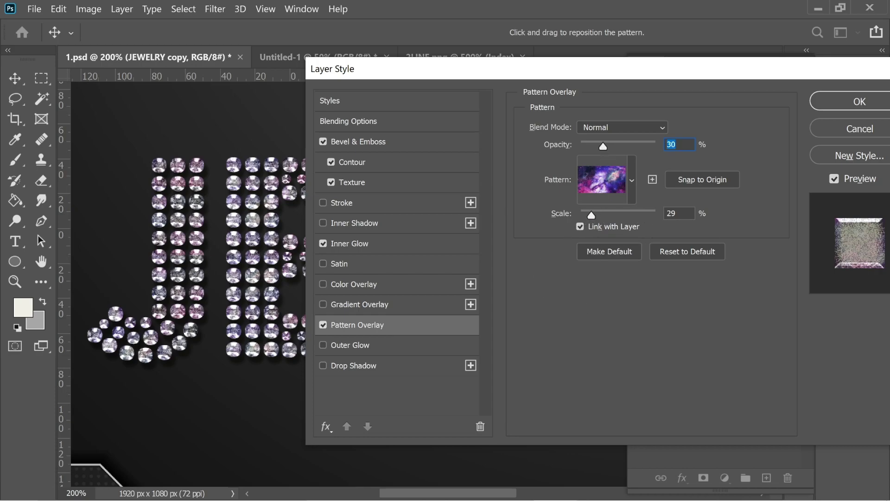
pyautogui.click(853, 106)
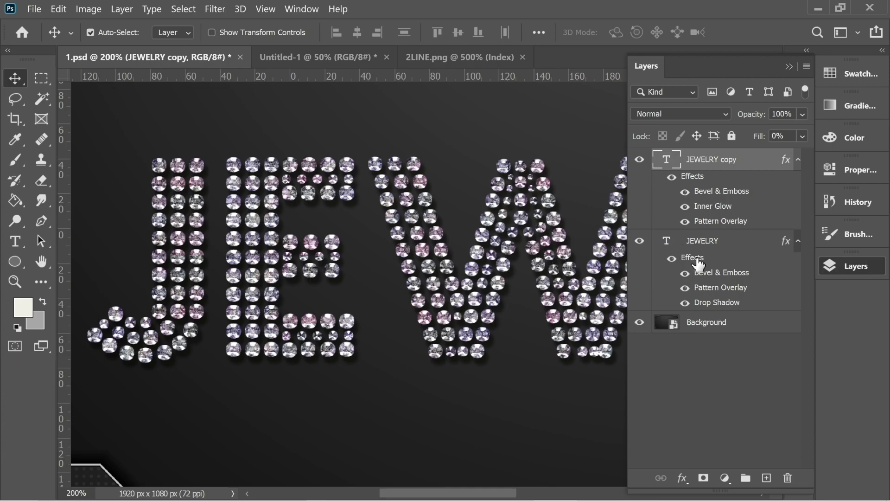
# - Add a new empty layer above the text and load the STARS brush set
pyautogui.click(766, 482)
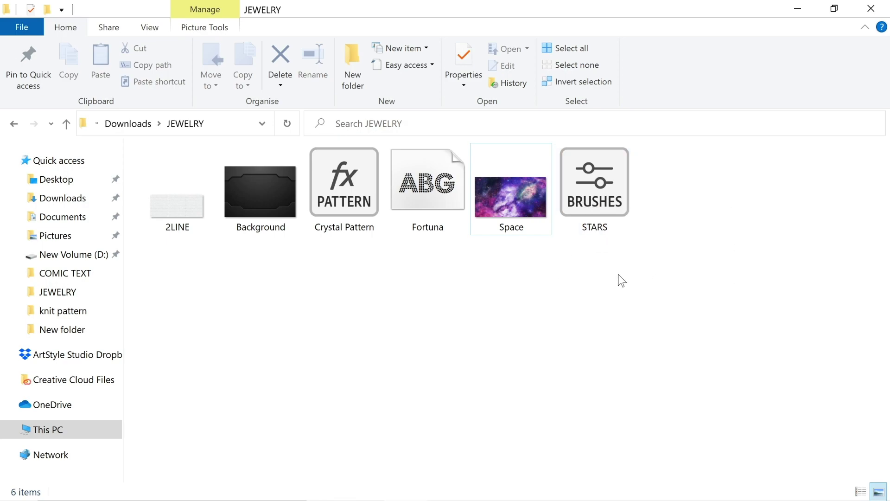
pyautogui.doubleClick(605, 209)
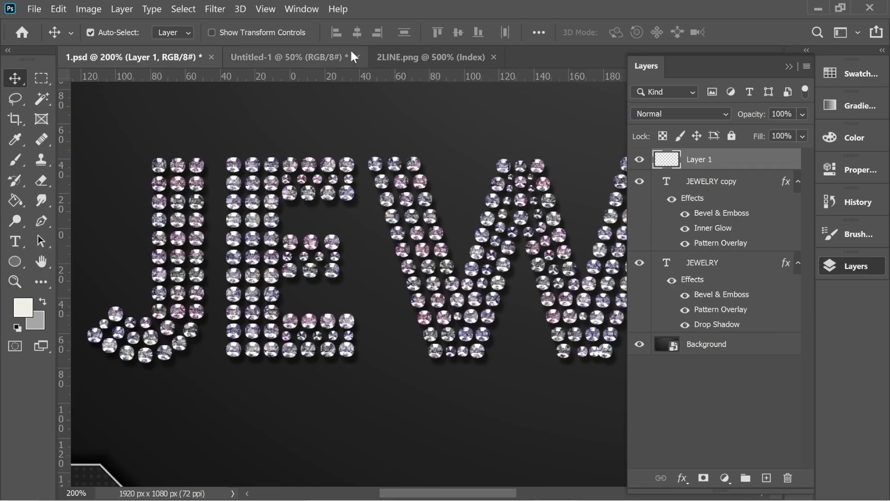
# - Select the S&F-6 sparkle brush preset in the Brushes panel
pyautogui.click(307, 8)
pyautogui.click(358, 145)
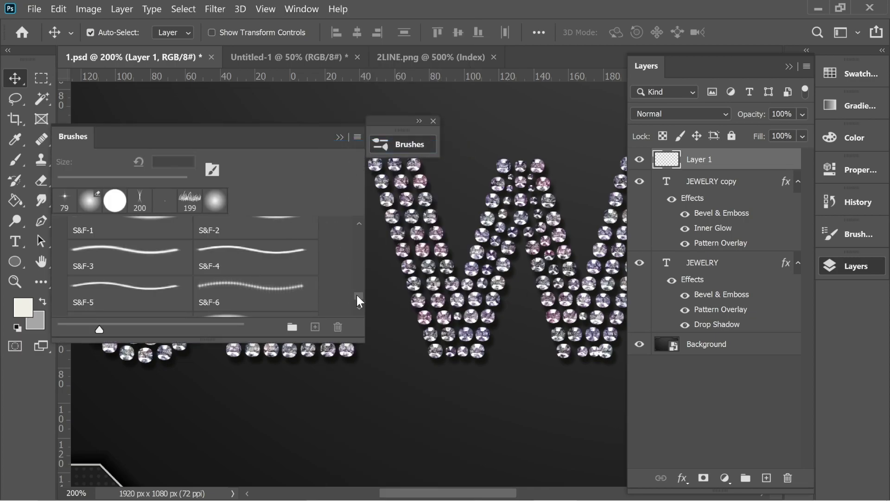
pyautogui.scroll(3, 356, 293)
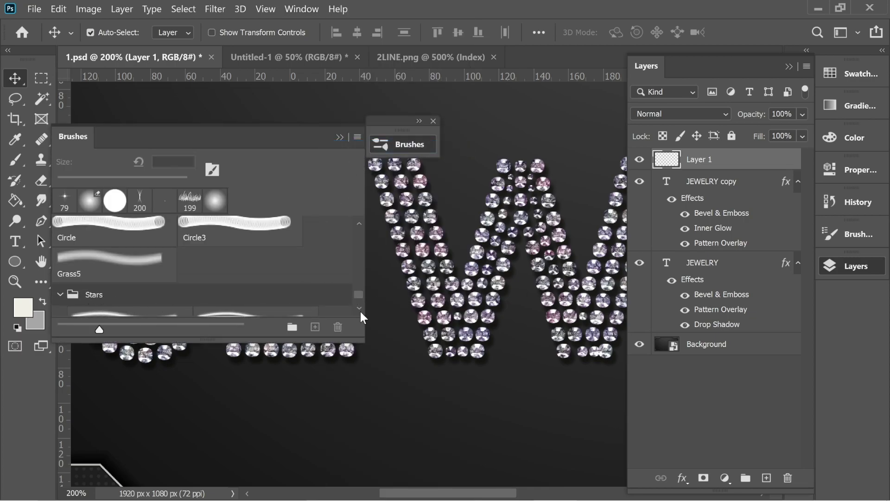
pyautogui.scroll(-3, 360, 311)
pyautogui.scroll(-3, 360, 306)
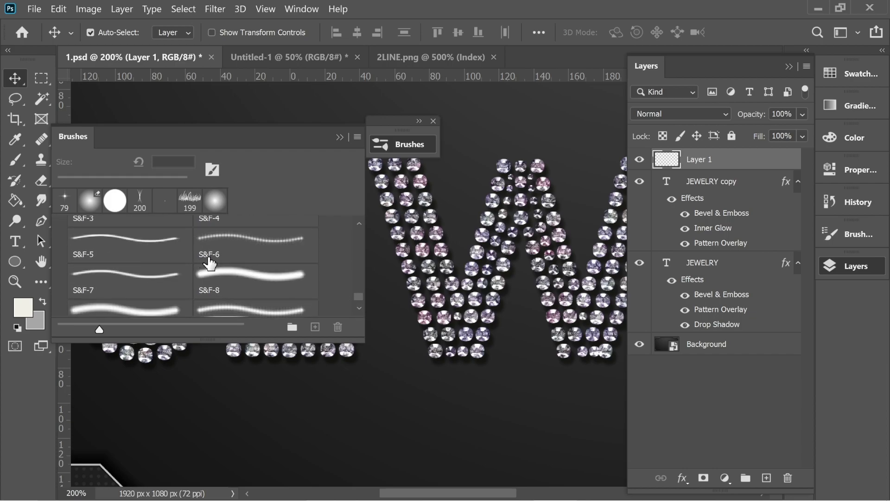
pyautogui.click(233, 253)
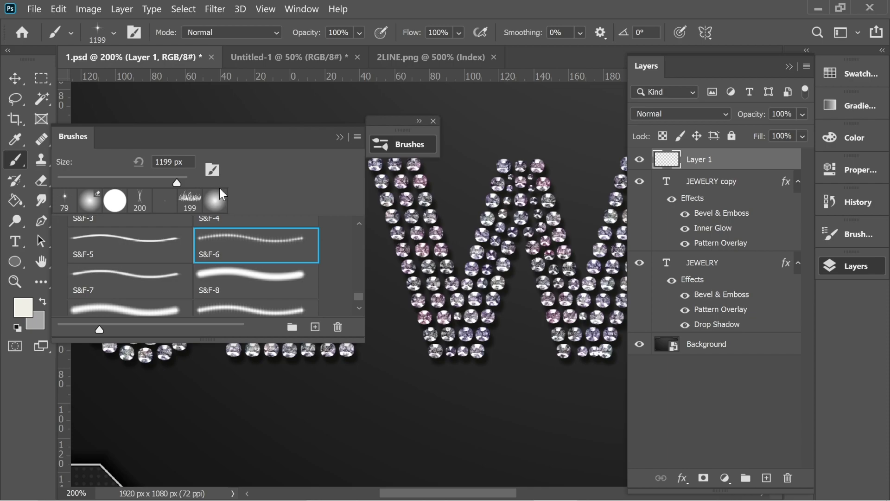
# - Set the S&F-6 brush tip size to 80 px
pyautogui.click(212, 168)
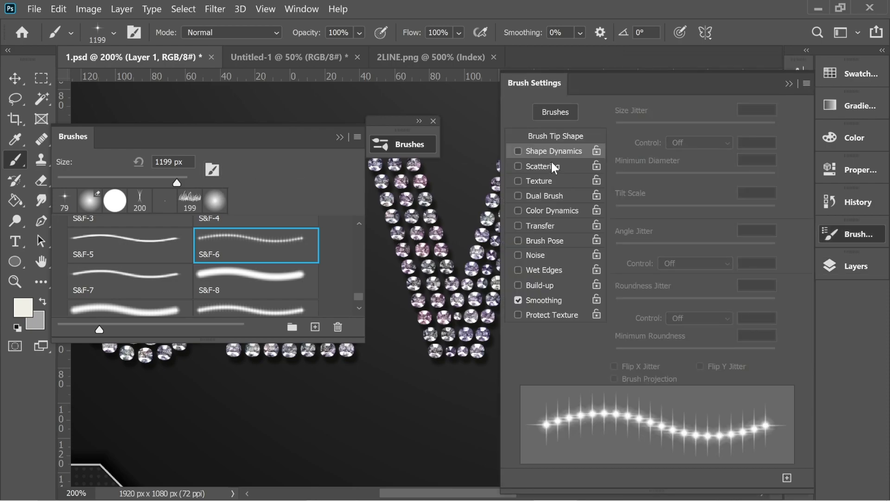
pyautogui.click(560, 135)
pyautogui.click(750, 201)
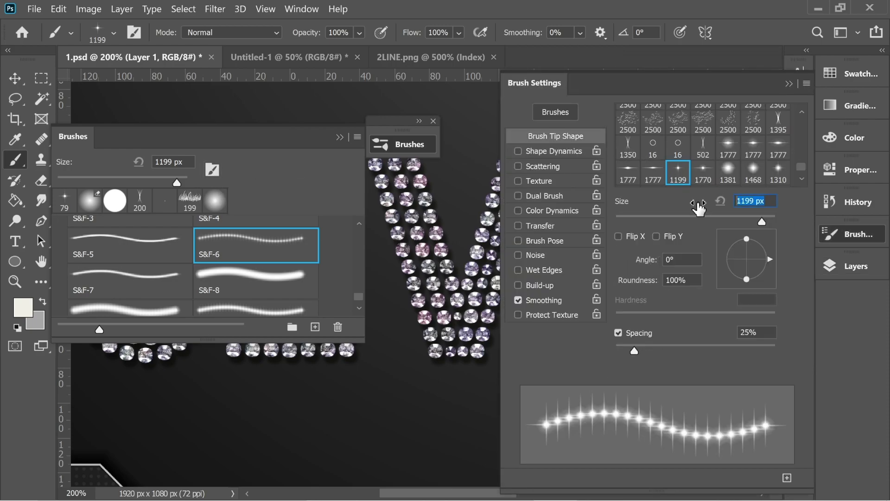
pyautogui.write('80')
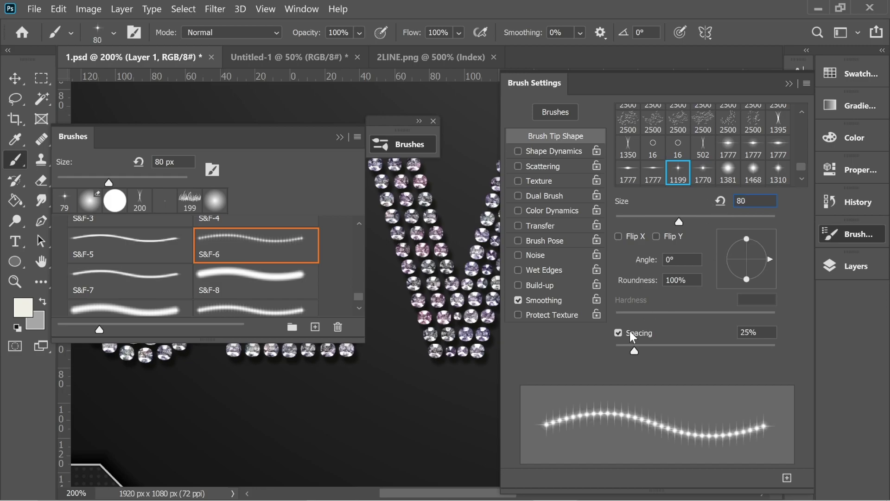
# - Enable Shape Dynamics with Size Jitter 30% and Angle Jitter 100%, then collapse the panels
pyautogui.click(550, 151)
pyautogui.click(694, 113)
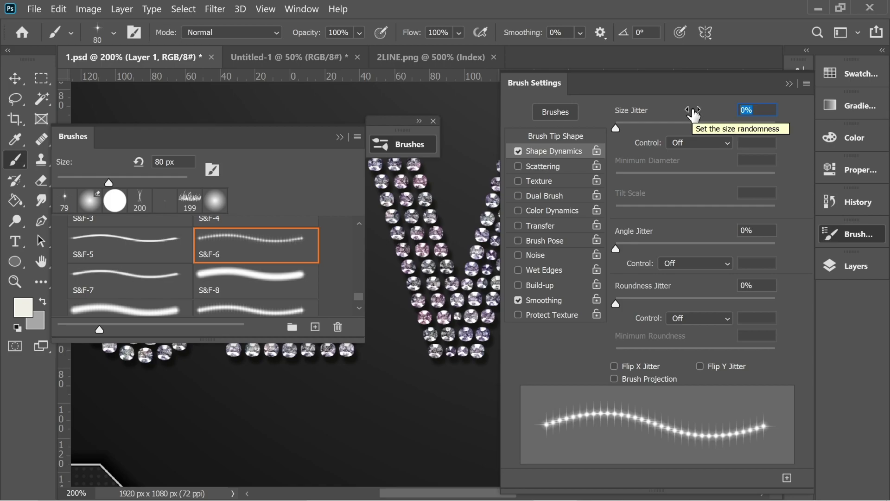
pyautogui.moveTo(694, 114); pyautogui.dragTo(707, 117)
pyautogui.click(722, 232)
pyautogui.write('100')
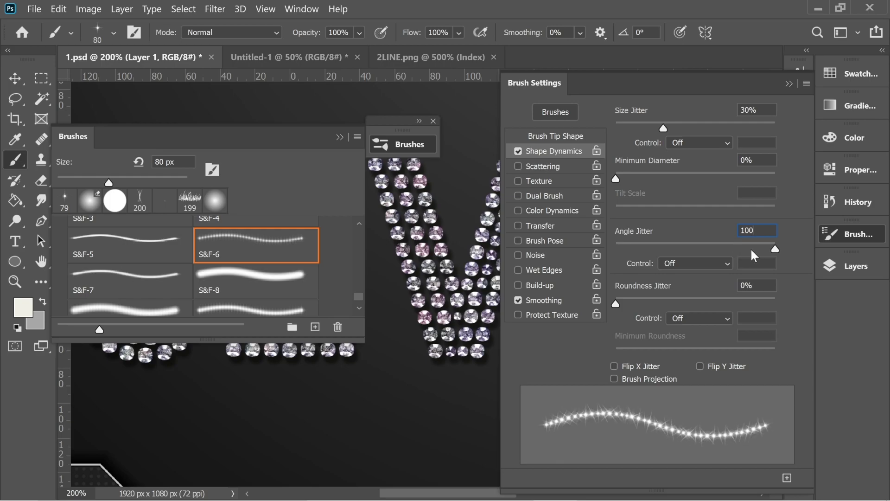
pyautogui.doubleClick(747, 230)
pyautogui.write('30')
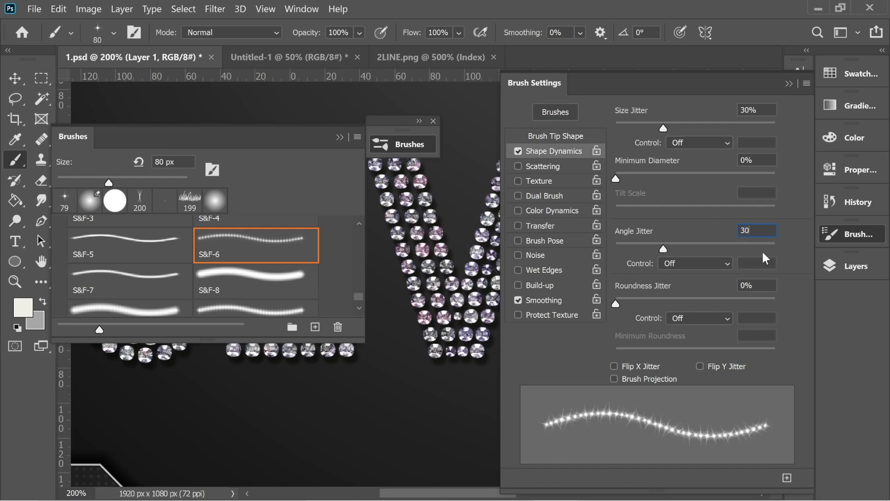
pyautogui.click(693, 109)
pyautogui.write('100')
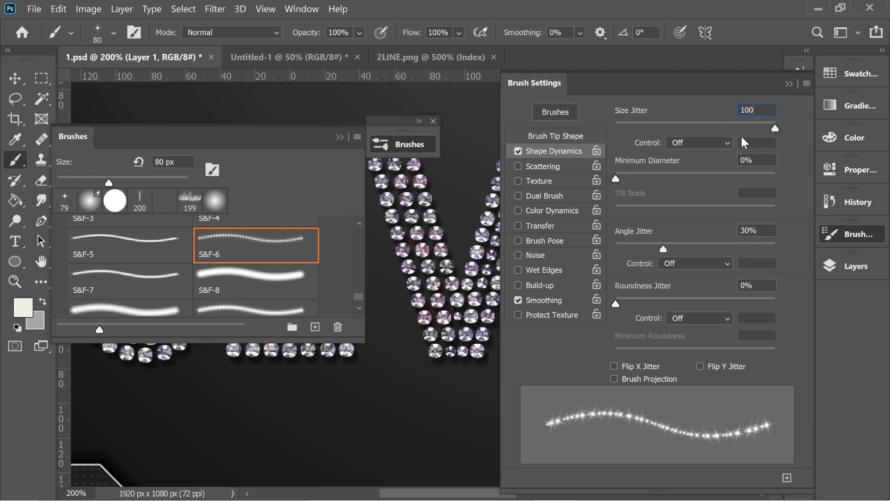
pyautogui.click(700, 112)
pyautogui.write('30')
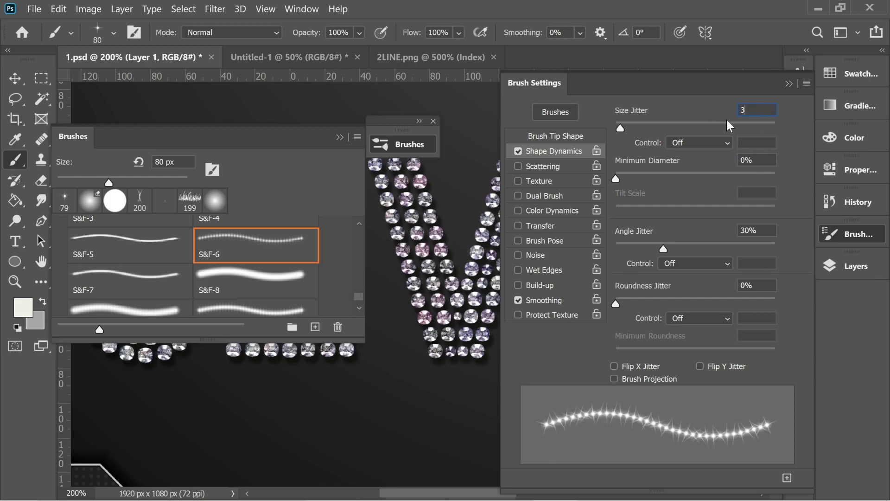
pyautogui.click(756, 230)
pyautogui.write('00')
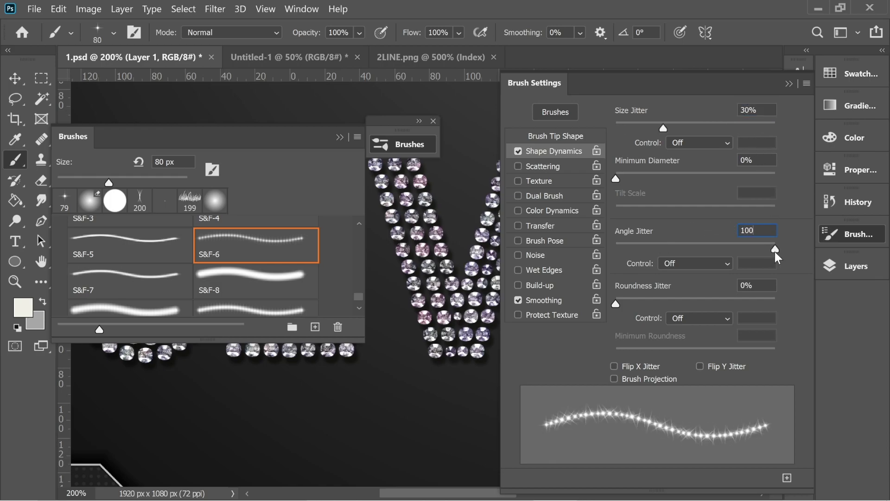
pyautogui.press('Return')
pyautogui.click(339, 137)
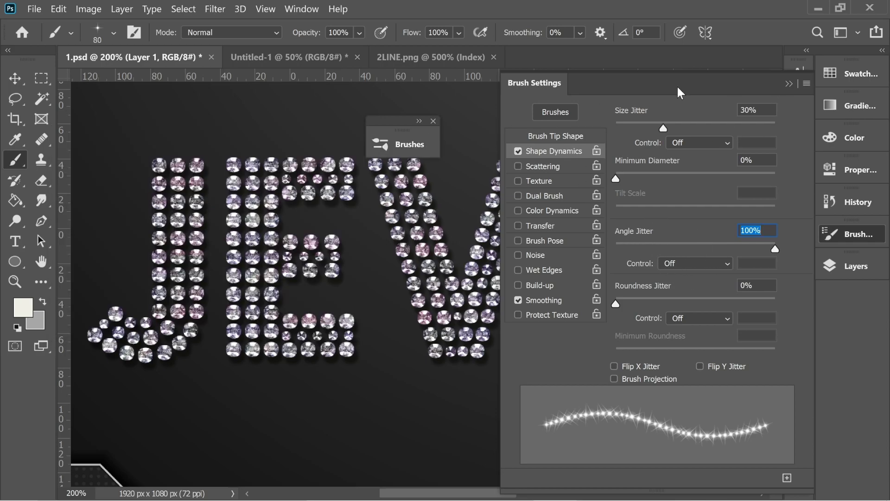
pyautogui.click(789, 83)
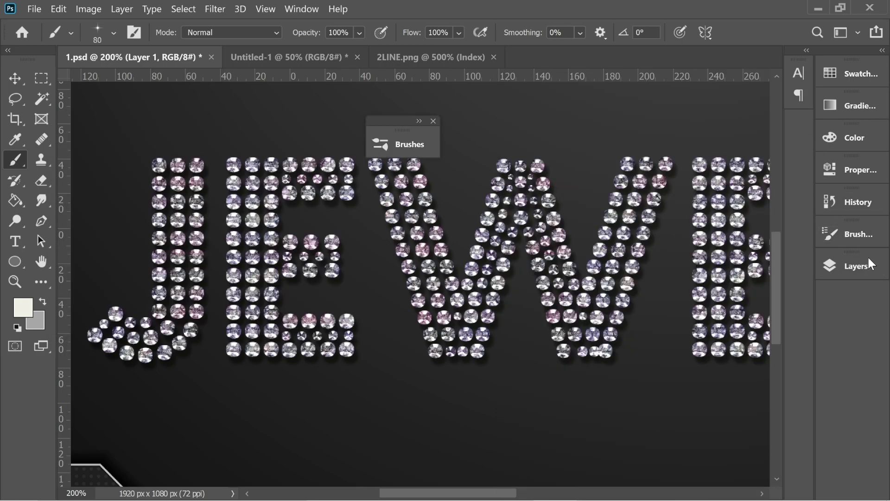
# - Rename Layer 1 to 'Sparkle'
pyautogui.click(855, 265)
pyautogui.doubleClick(699, 158)
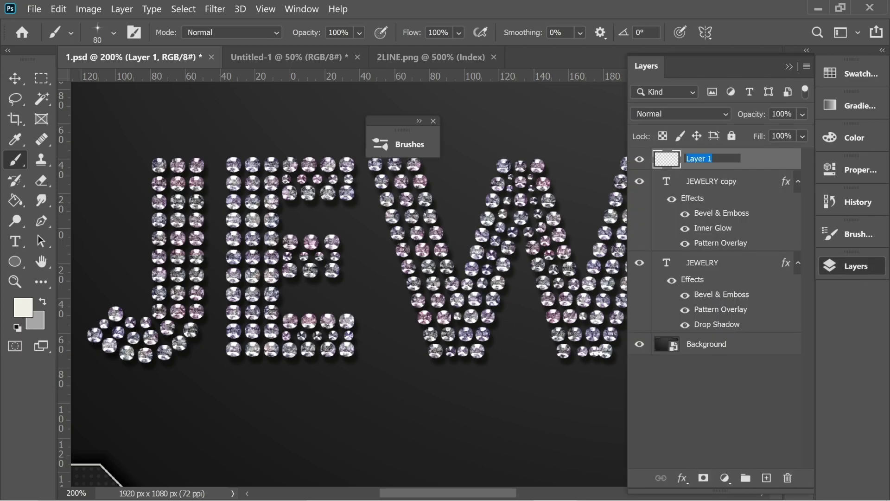
pyautogui.write('Sparkle')
pyautogui.click(780, 166)
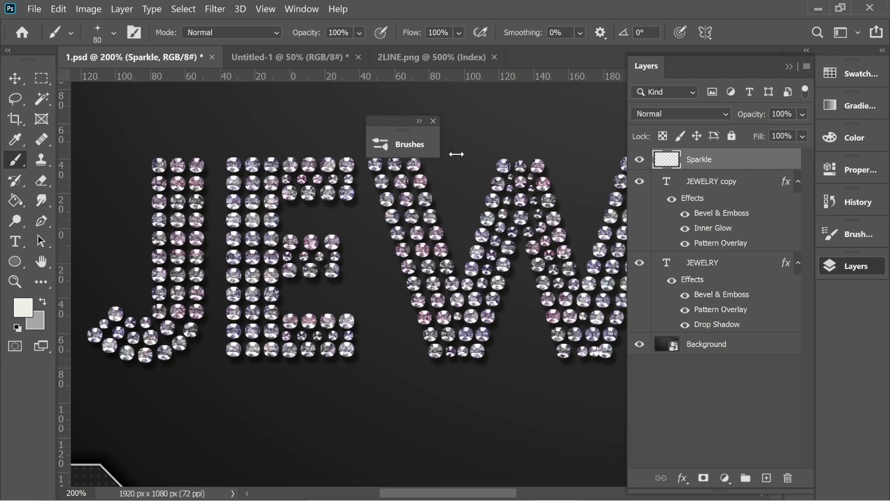
# - Set the foreground colour to a pale off-white and stamp a first sparkle on the W
pyautogui.click(23, 307)
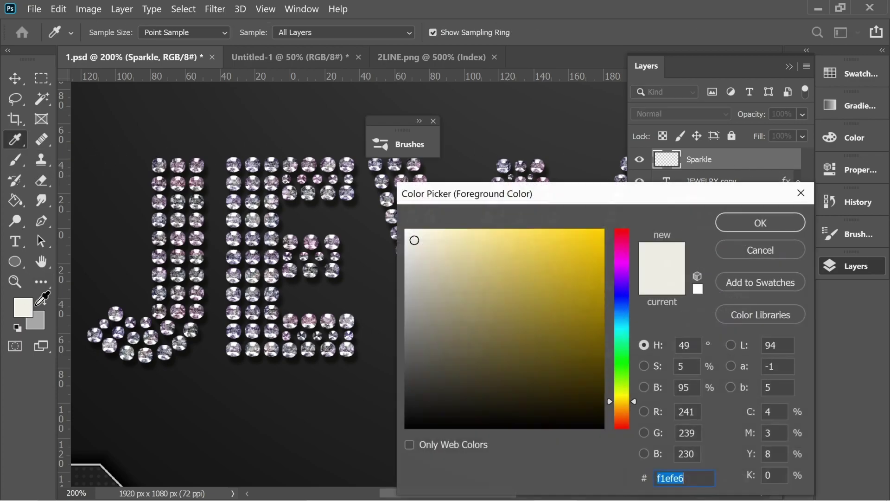
pyautogui.click(416, 238)
pyautogui.click(415, 240)
pyautogui.click(417, 241)
pyautogui.click(760, 223)
pyautogui.press('b')
pyautogui.click(443, 246)
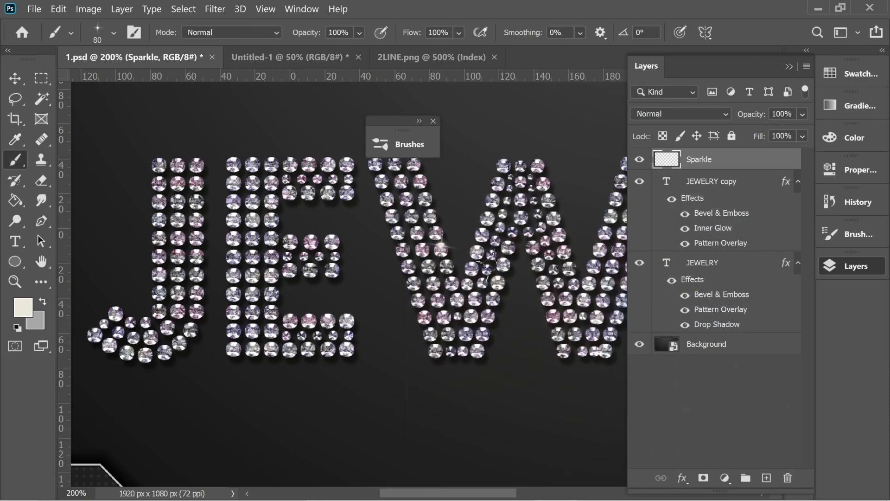
# - Stamp sparkles on gems of the J, W, Y, R and E, undoing one misplaced stamp
pyautogui.click(158, 157)
pyautogui.click(196, 159)
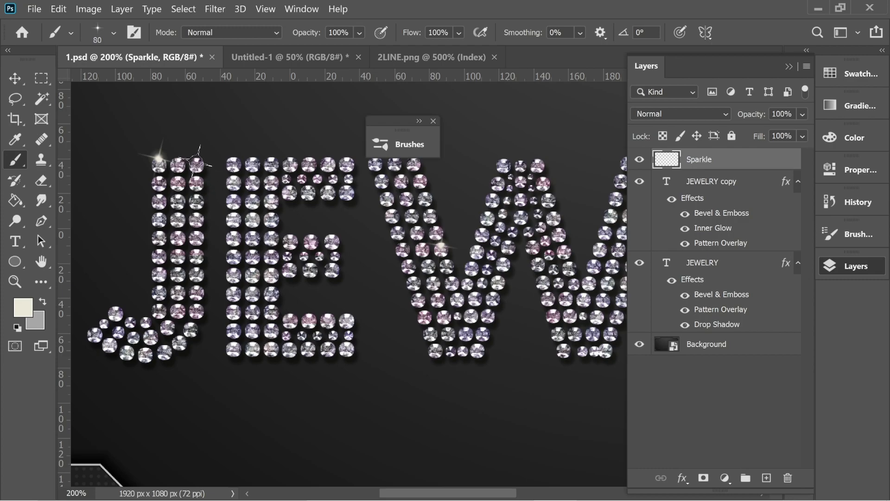
pyautogui.hotkey('ctrl', 'z')
pyautogui.click(505, 160)
pyautogui.moveTo(490, 290); pyautogui.dragTo(330, 287)
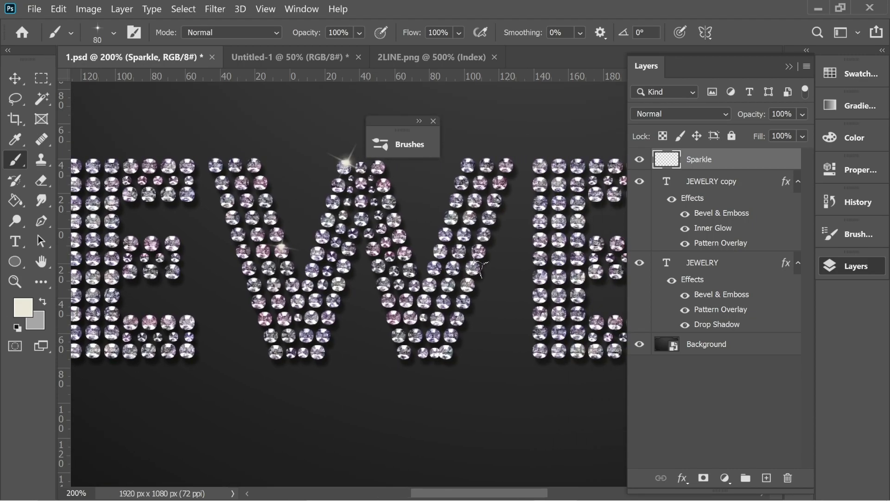
pyautogui.moveTo(509, 267); pyautogui.dragTo(174, 292)
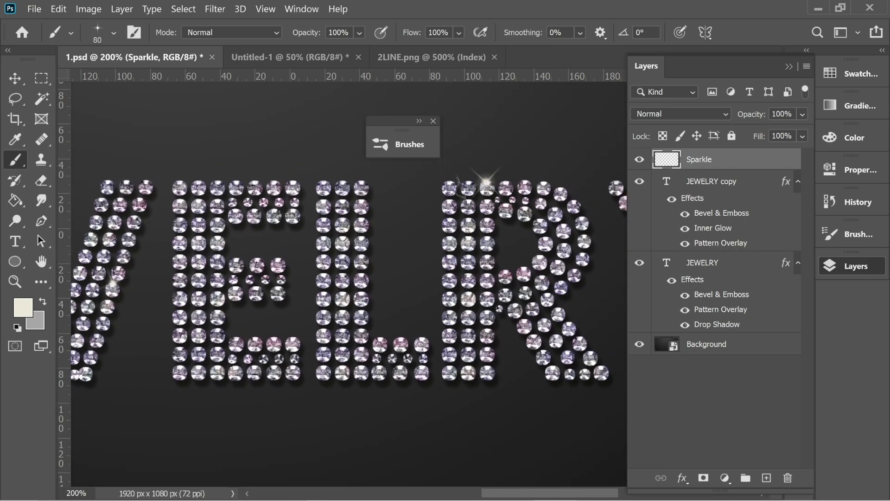
pyautogui.moveTo(537, 222); pyautogui.dragTo(175, 192)
pyautogui.click(360, 334)
pyautogui.click(301, 149)
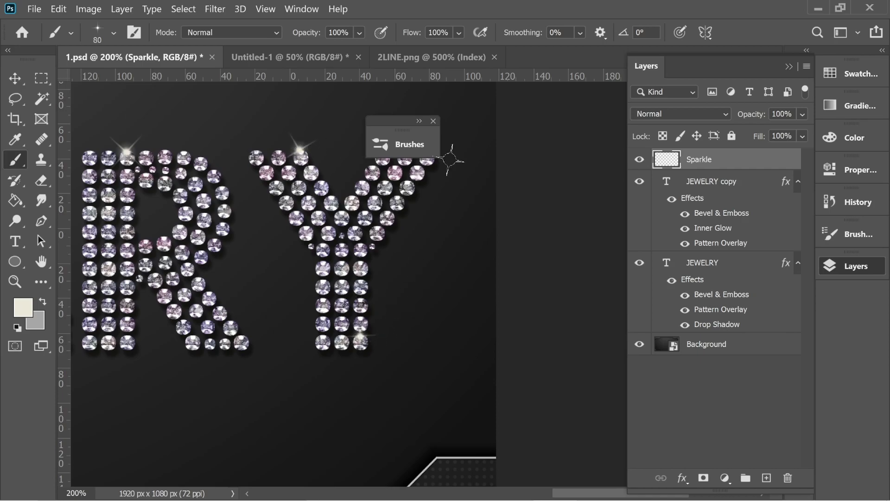
pyautogui.moveTo(455, 157); pyautogui.dragTo(402, 198)
pyautogui.moveTo(218, 266); pyautogui.dragTo(492, 214)
pyautogui.moveTo(171, 302); pyautogui.dragTo(399, 304)
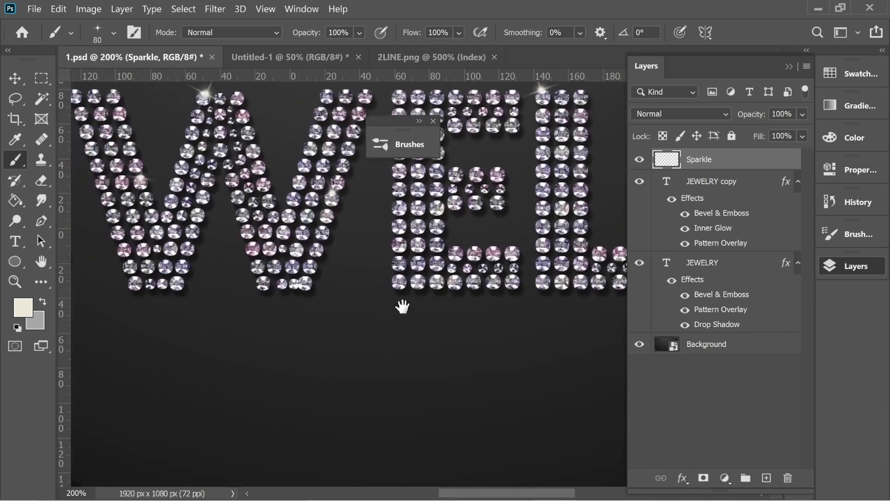
pyautogui.moveTo(550, 343); pyautogui.dragTo(371, 292)
pyautogui.click(436, 254)
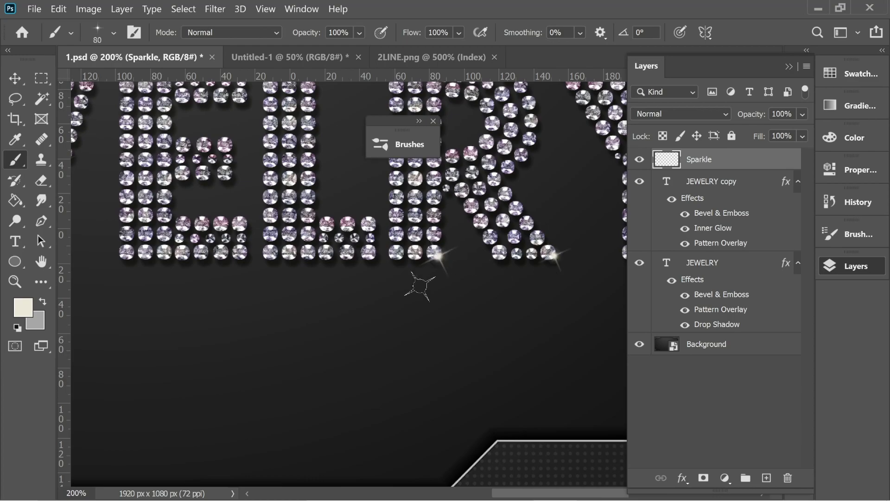
pyautogui.click(120, 255)
pyautogui.moveTo(121, 268); pyautogui.dragTo(343, 266)
pyautogui.click(232, 252)
pyautogui.moveTo(226, 300); pyautogui.dragTo(254, 348)
# - Switch the foreground to #ffffff and stamp white sparkles on the W, E and J
pyautogui.click(28, 310)
pyautogui.write('ffffff')
pyautogui.click(746, 221)
pyautogui.click(261, 301)
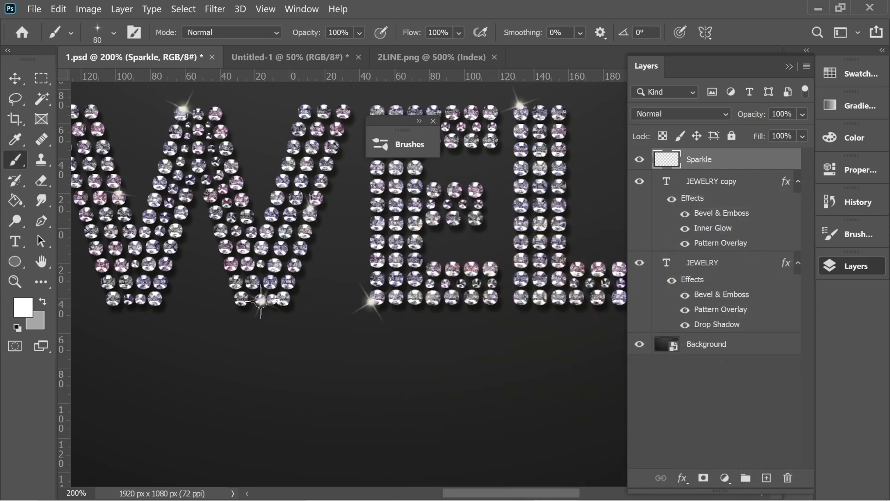
pyautogui.click(371, 301)
pyautogui.moveTo(395, 308); pyautogui.dragTo(413, 322)
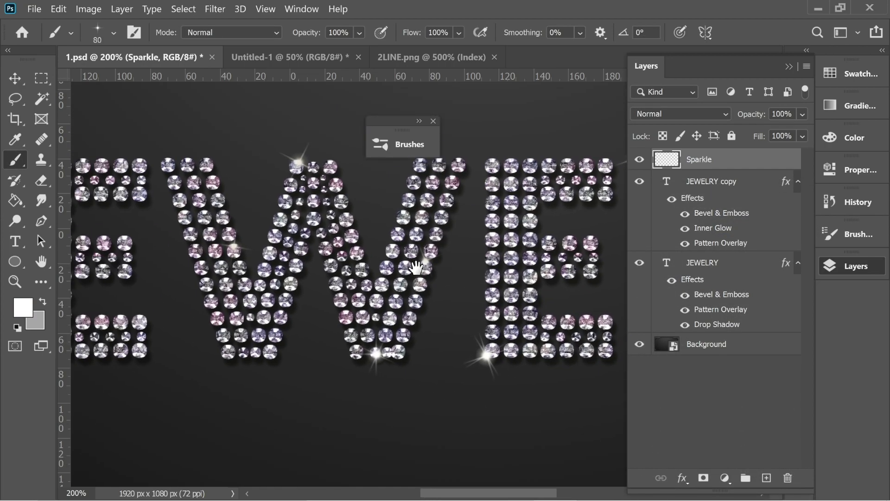
pyautogui.moveTo(133, 195); pyautogui.dragTo(445, 205)
pyautogui.click(356, 322)
pyautogui.click(124, 280)
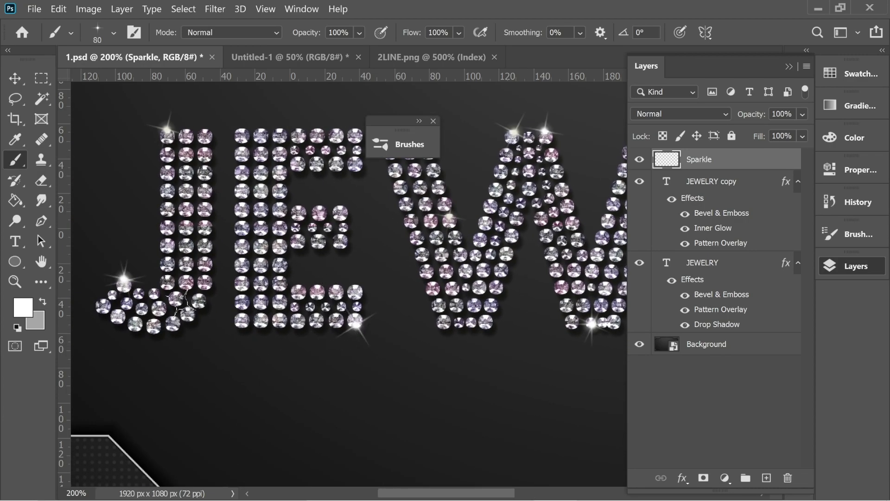
pyautogui.moveTo(420, 307); pyautogui.dragTo(282, 325)
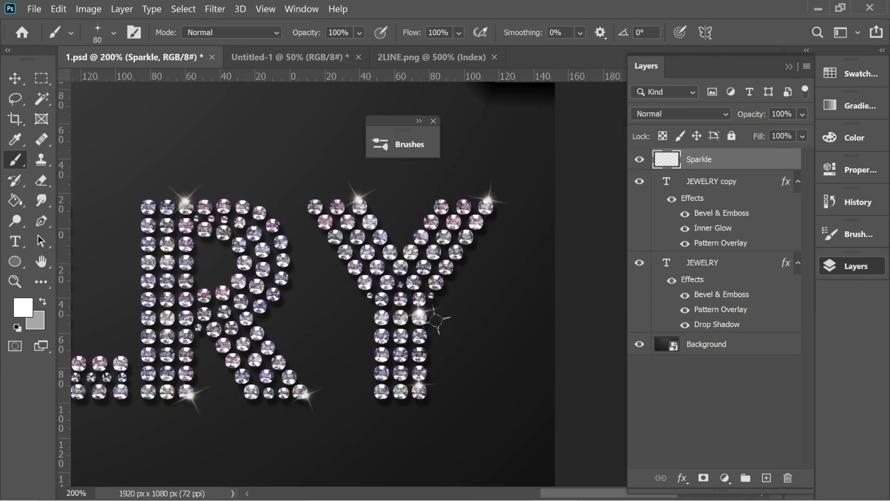
pyautogui.hotkey('ctrl', '-')
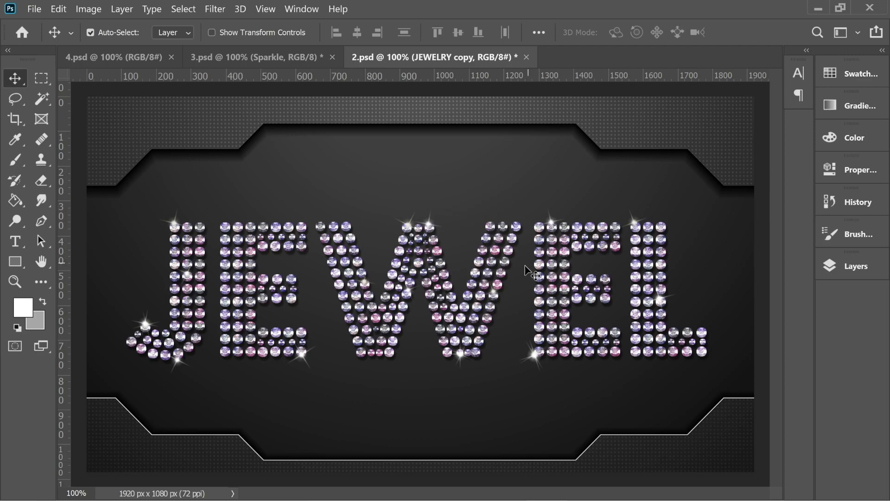
# - Change the text of both JEWELRY and JEWELRY copy layers to 'LOVE'
pyautogui.click(850, 266)
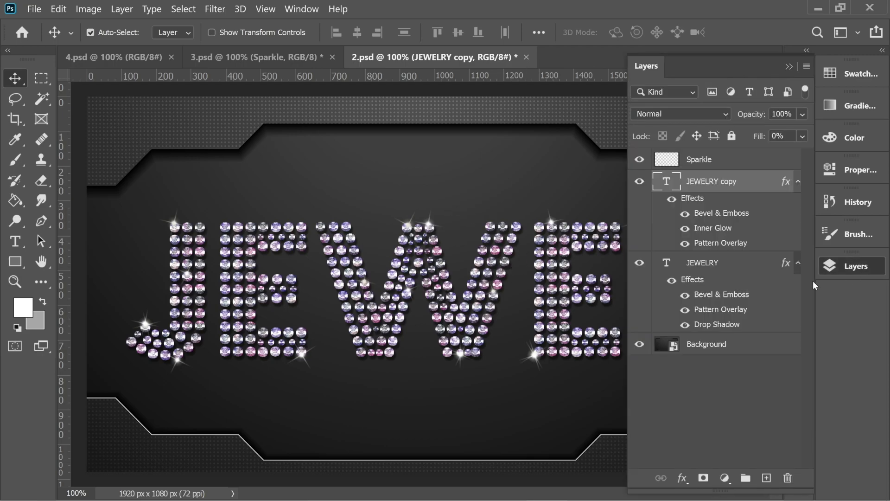
pyautogui.doubleClick(666, 181)
pyautogui.write('LOVE')
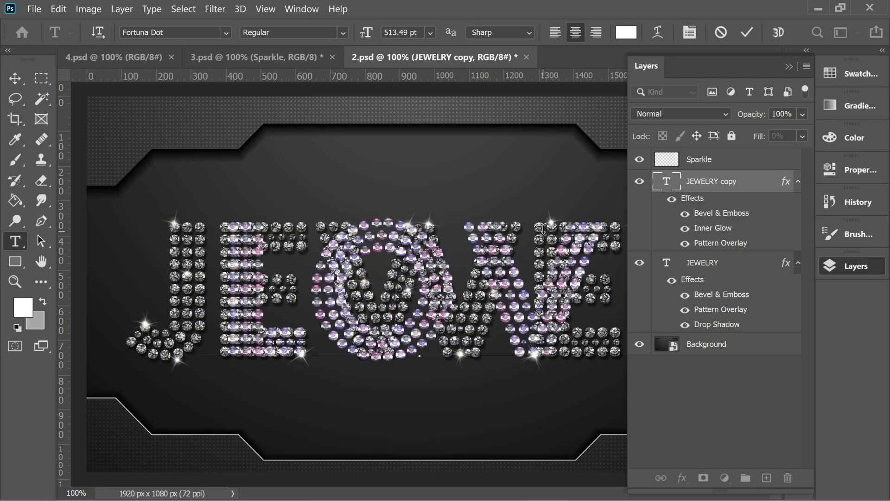
pyautogui.doubleClick(666, 264)
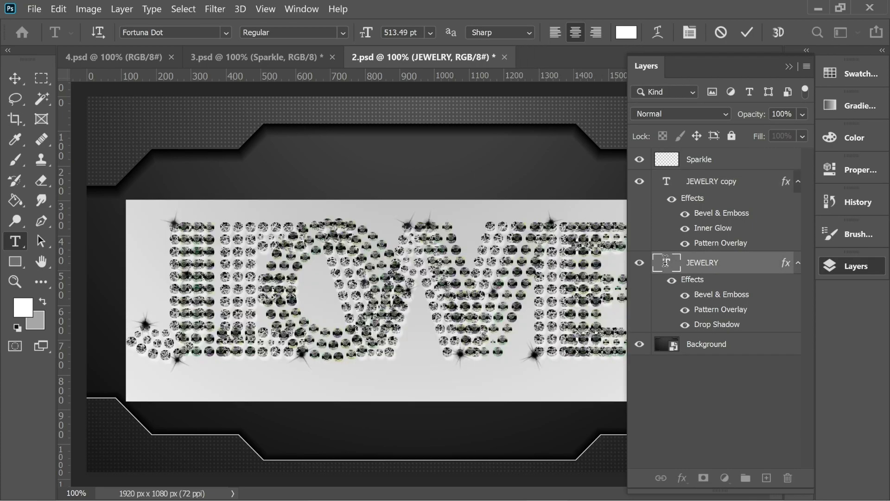
pyautogui.press('BackSpace')
pyautogui.write('LOVE')
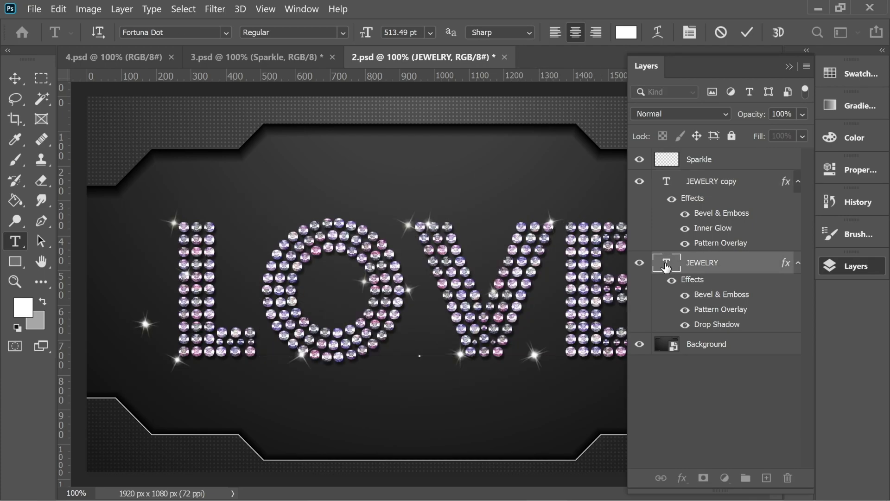
pyautogui.click(32, 78)
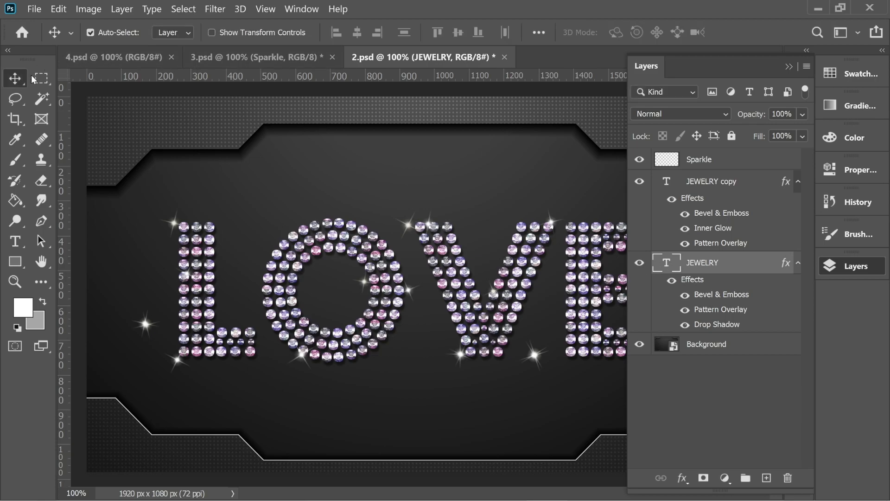
# - Delete the Sparkle layer and add a new empty layer on top
pyautogui.click(719, 164)
pyautogui.press('Delete')
pyautogui.click(766, 478)
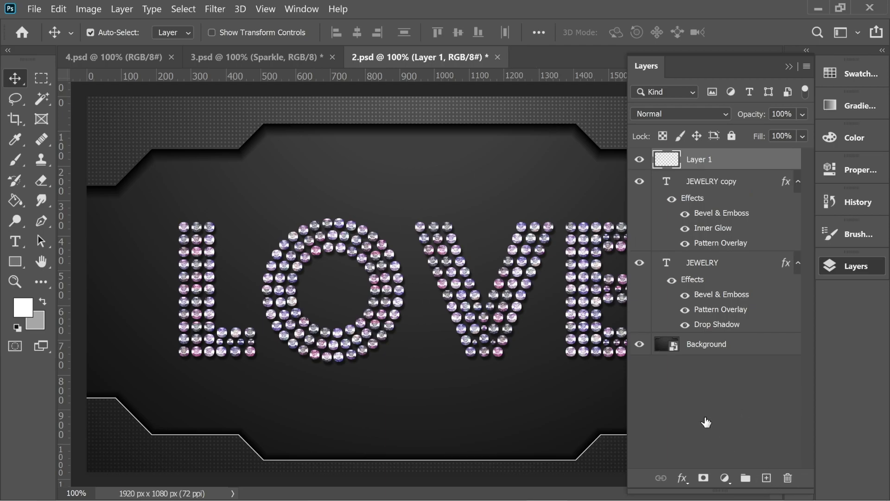
# - Paint sparkles on jewels of the L, V and E with the sparkle brush
pyautogui.click(15, 159)
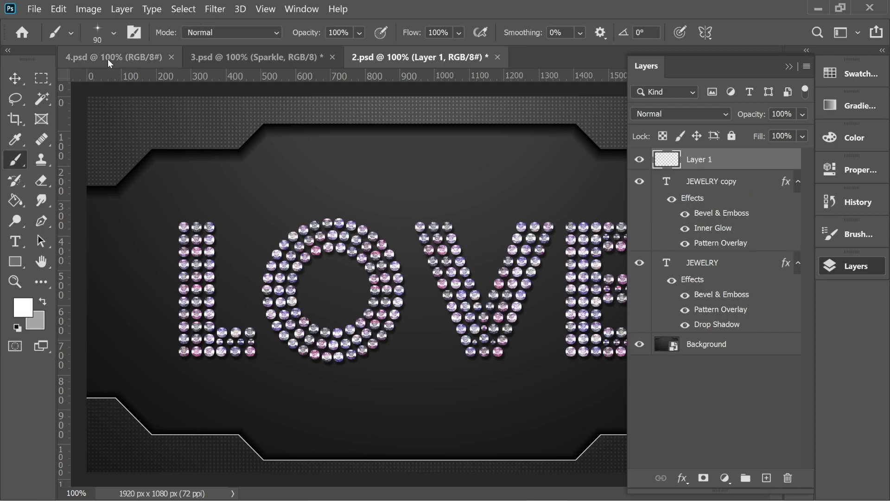
pyautogui.click(183, 223)
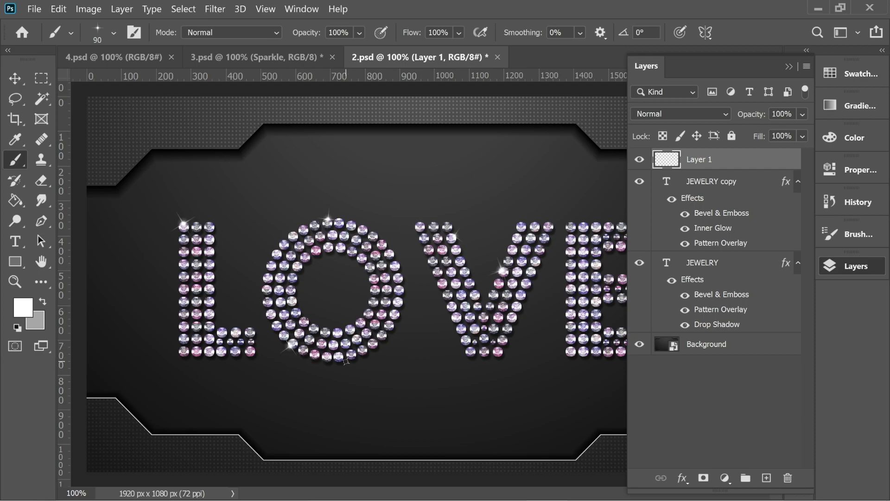
pyautogui.click(186, 354)
pyautogui.click(499, 355)
pyautogui.click(790, 67)
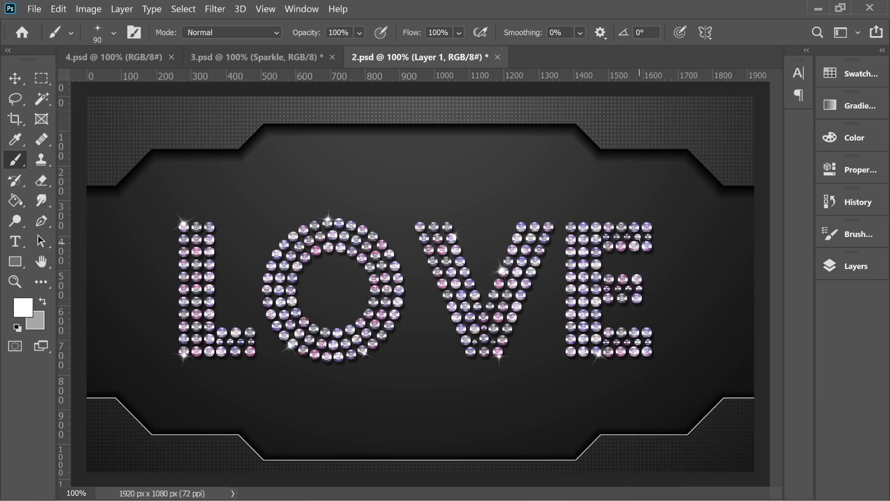
pyautogui.click(653, 223)
# - Enlarge the brush to 111 px and paint more sparkles on the V and E
pyautogui.click(113, 33)
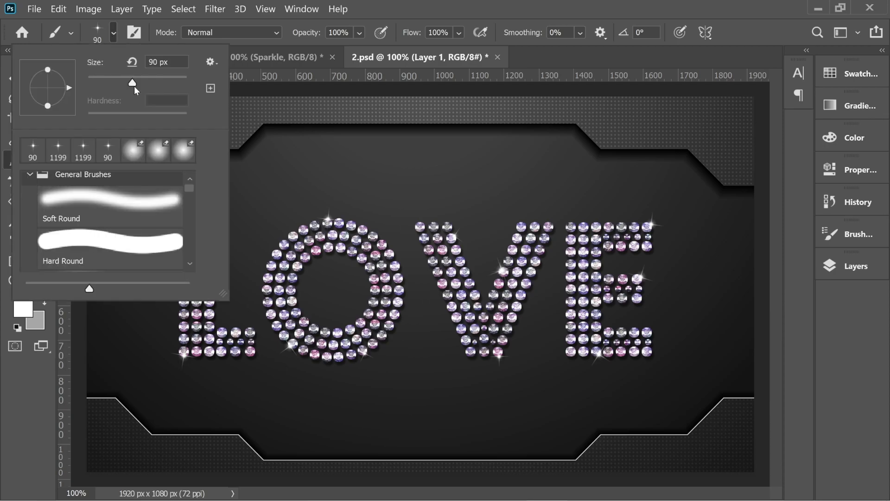
pyautogui.moveTo(133, 84); pyautogui.dragTo(140, 83)
pyautogui.press('Return')
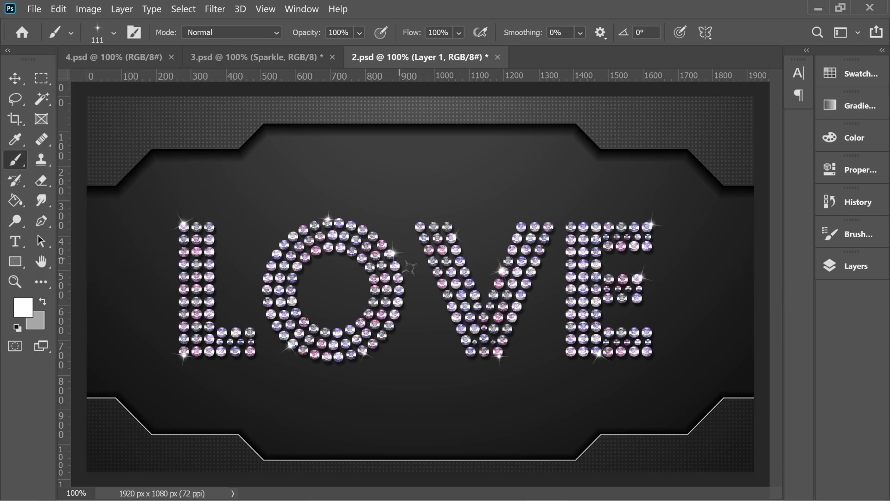
pyautogui.click(447, 295)
pyautogui.click(652, 330)
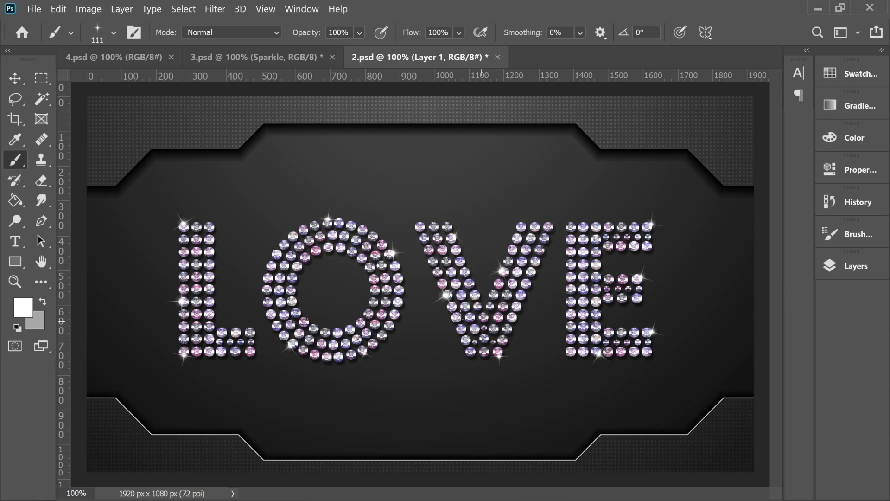
pyautogui.click(518, 306)
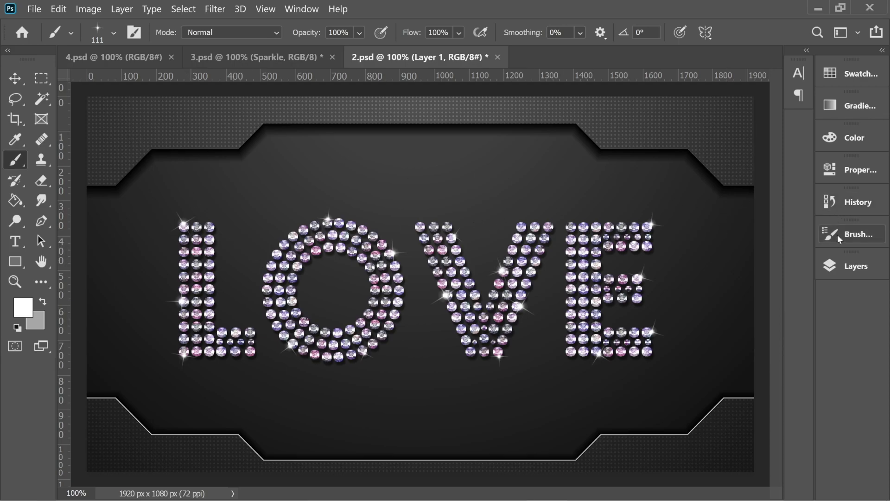
pyautogui.click(844, 269)
# - Try a slightly larger bevel, cancel it, and zoom to 300% on the jewels
pyautogui.doubleClick(692, 198)
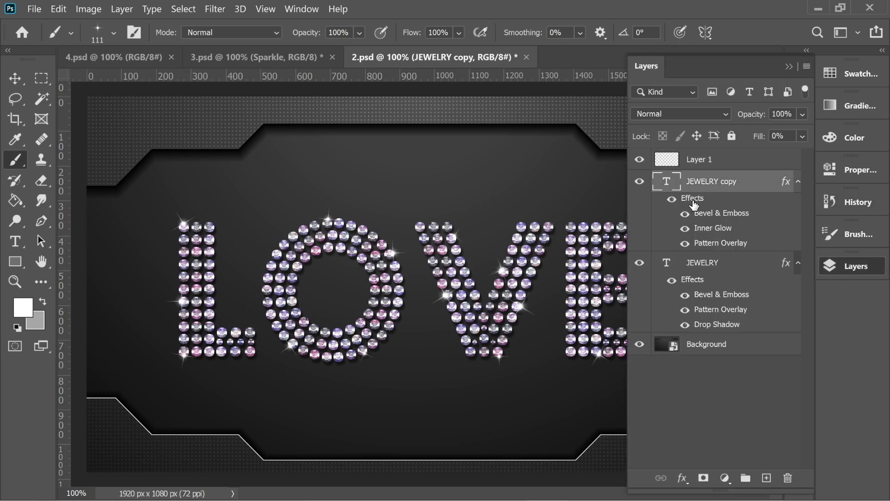
pyautogui.moveTo(429, 105); pyautogui.dragTo(595, 106)
pyautogui.click(493, 180)
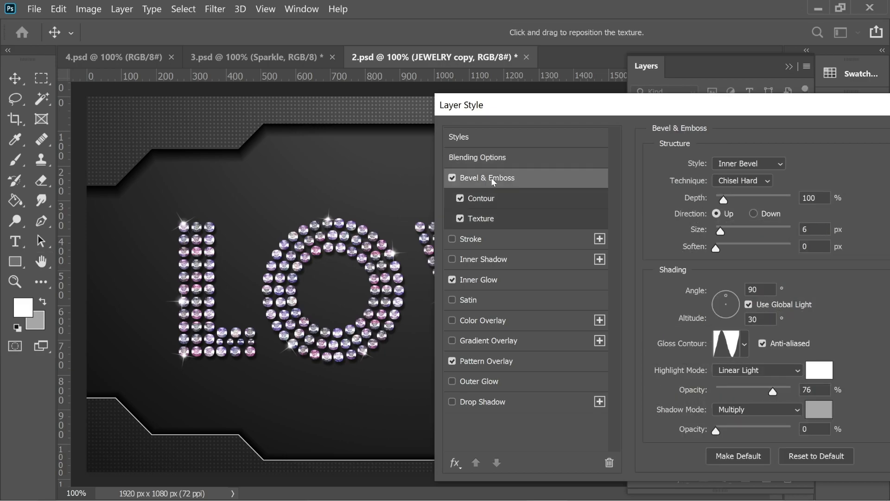
pyautogui.moveTo(719, 231)
pyautogui.mouseDown()
pyautogui.moveTo(732, 232)
pyautogui.moveTo(721, 232)
pyautogui.mouseUp()
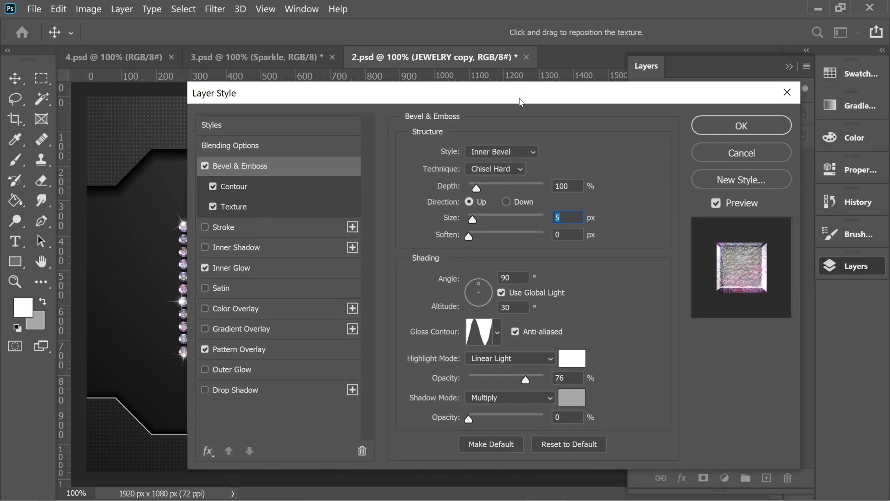
pyautogui.click(741, 154)
pyautogui.hotkey('ctrl', '+')
pyautogui.hotkey('ctrl', '+')
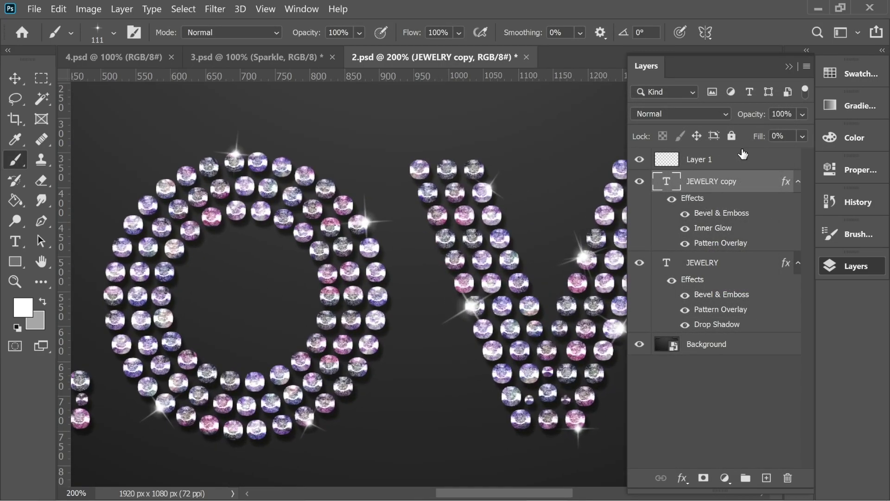
# - Set the JEWELRY copy bevel size to 27 px, cut inner glow noise to 14%, and apply
pyautogui.doubleClick(692, 198)
pyautogui.moveTo(449, 92); pyautogui.dragTo(738, 107)
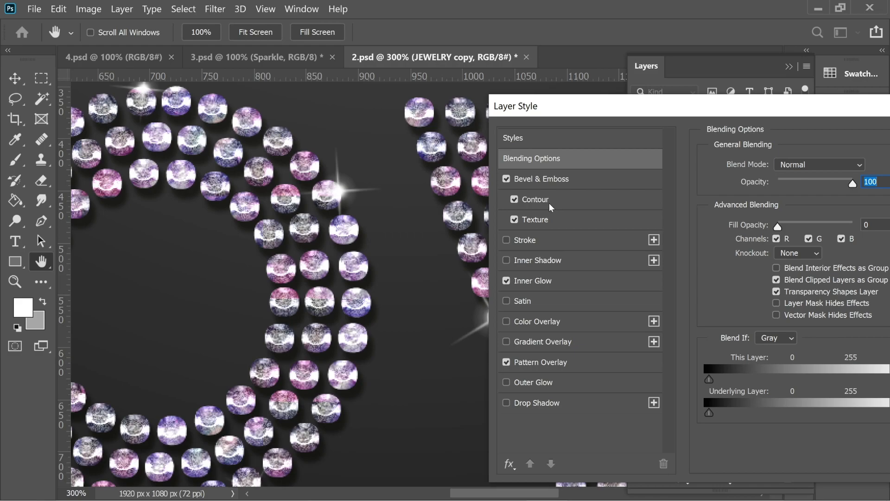
pyautogui.click(536, 182)
pyautogui.moveTo(772, 235); pyautogui.dragTo(782, 233)
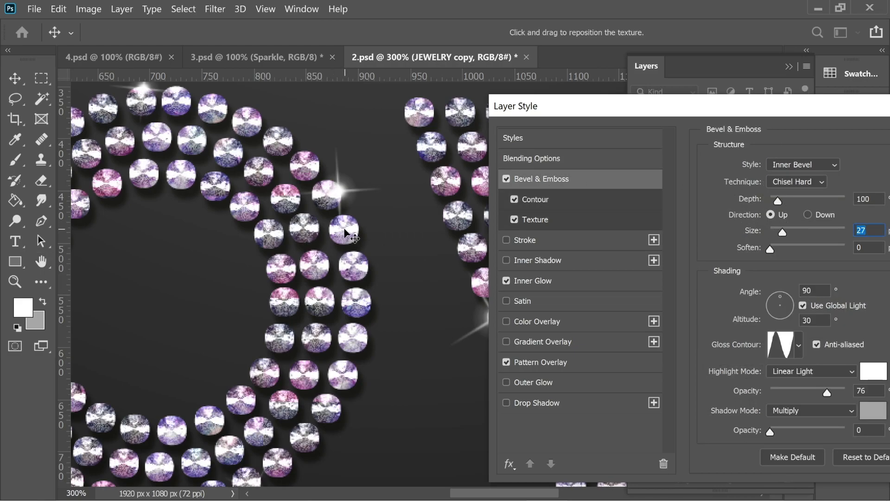
pyautogui.click(544, 275)
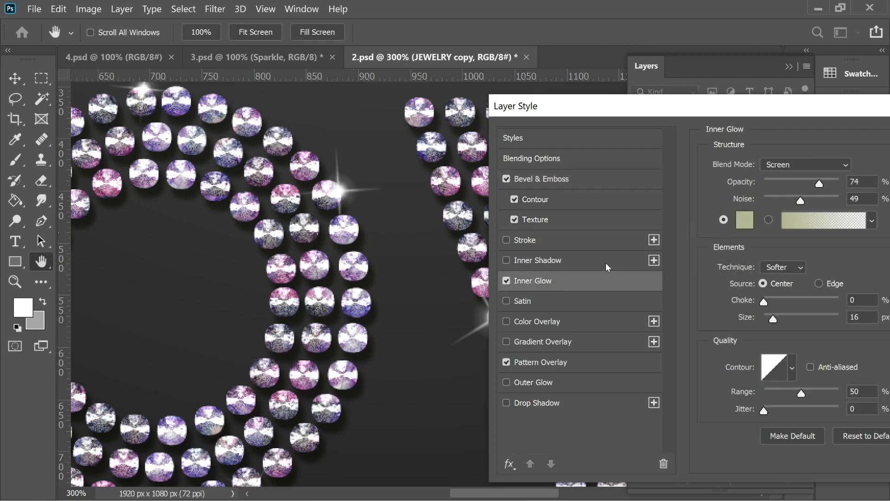
pyautogui.moveTo(805, 199); pyautogui.dragTo(774, 202)
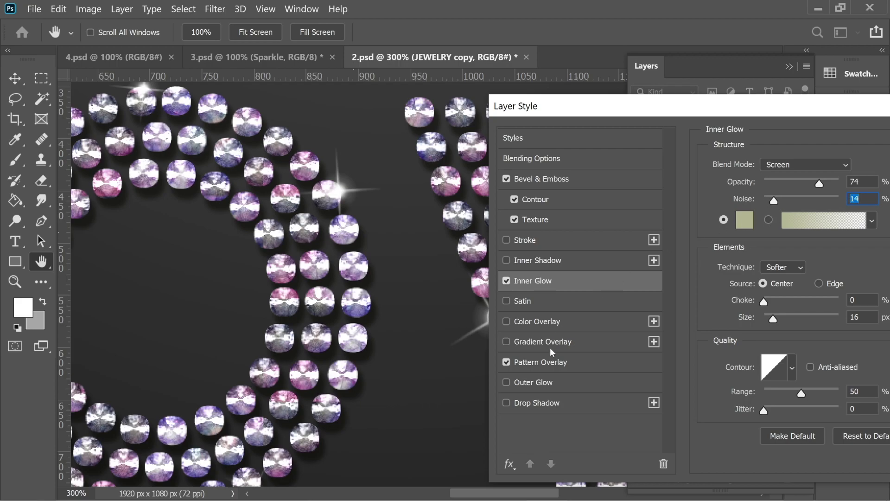
pyautogui.click(544, 365)
pyautogui.moveTo(702, 106); pyautogui.dragTo(624, 105)
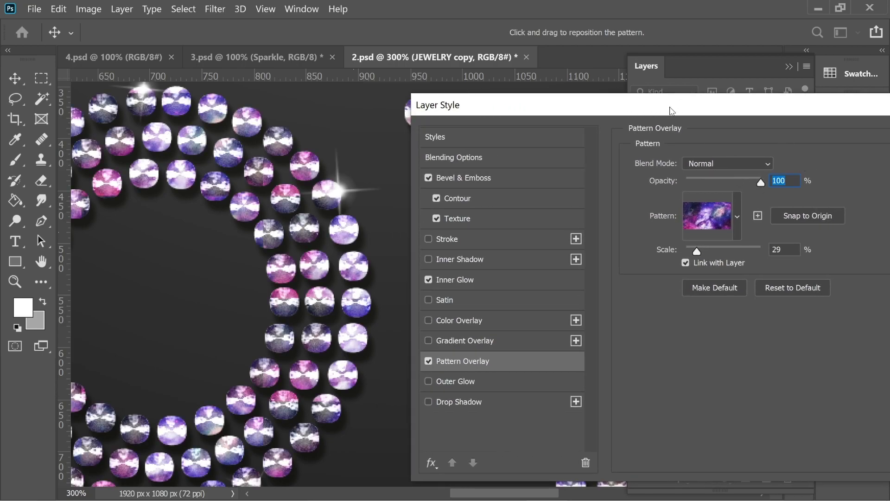
pyautogui.moveTo(669, 110); pyautogui.dragTo(411, 111)
pyautogui.click(745, 150)
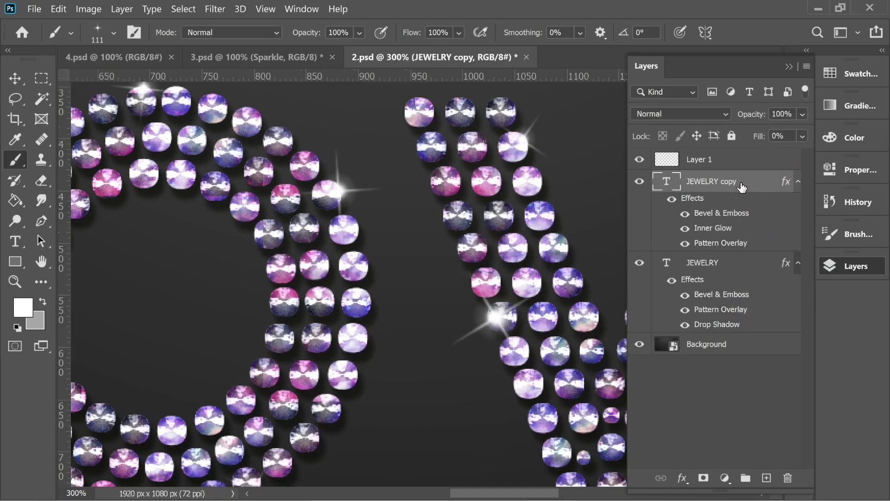
pyautogui.hotkey('ctrl', '1')
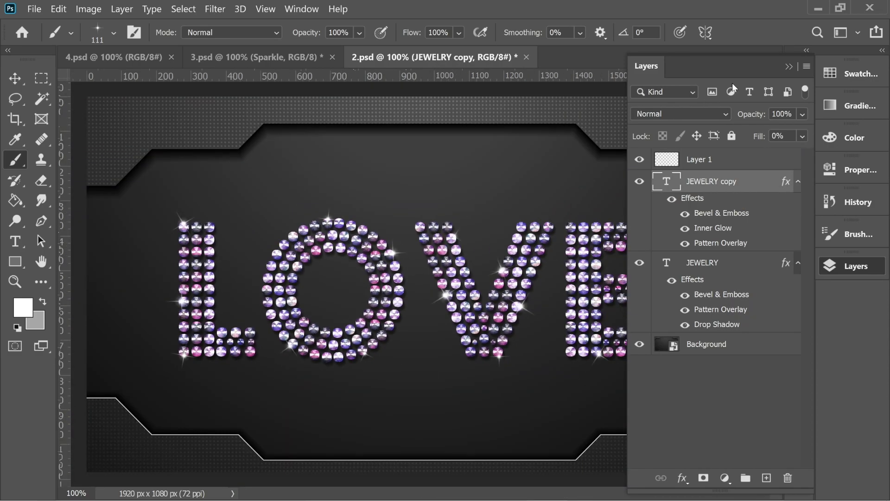
# - Reopen the Layer Style dialog for JEWELRY copy and move it clear of the letters
pyautogui.click(788, 66)
pyautogui.press('v')
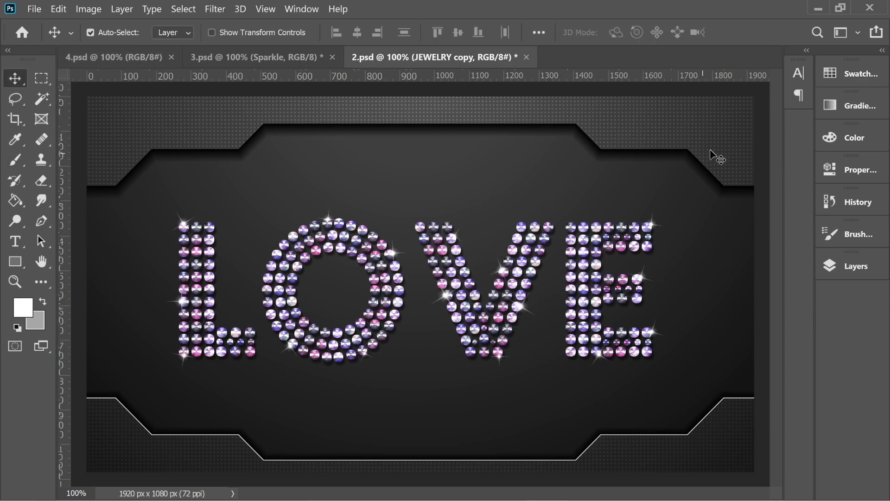
pyautogui.click(853, 264)
pyautogui.doubleClick(713, 217)
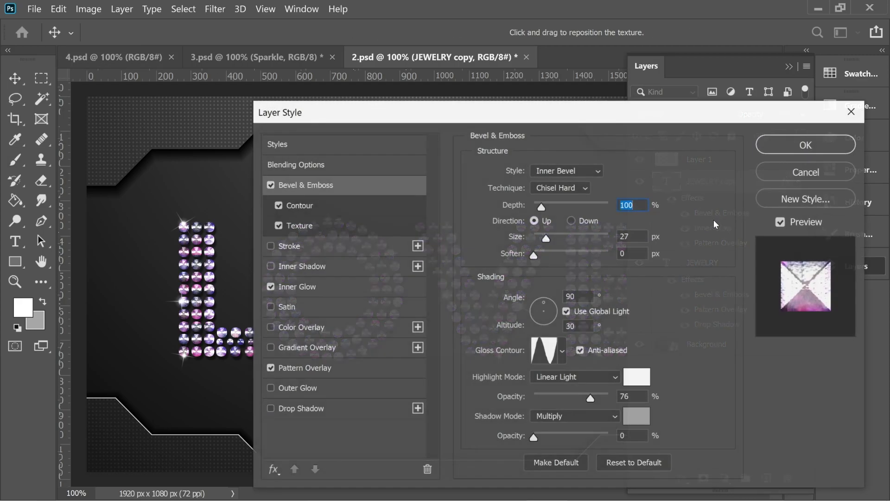
pyautogui.click(299, 205)
pyautogui.click(301, 186)
pyautogui.moveTo(390, 116); pyautogui.dragTo(620, 116)
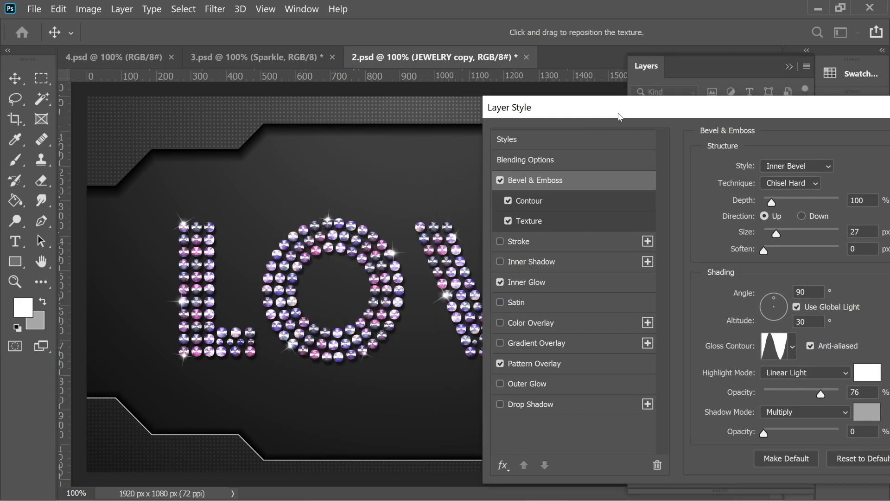
# - Set the Inner Glow noise to 30%, keeping opacity at 74%
pyautogui.click(523, 282)
pyautogui.click(769, 200)
pyautogui.moveTo(782, 200); pyautogui.dragTo(777, 201)
pyautogui.moveTo(775, 99); pyautogui.dragTo(676, 106)
pyautogui.moveTo(683, 205); pyautogui.dragTo(680, 205)
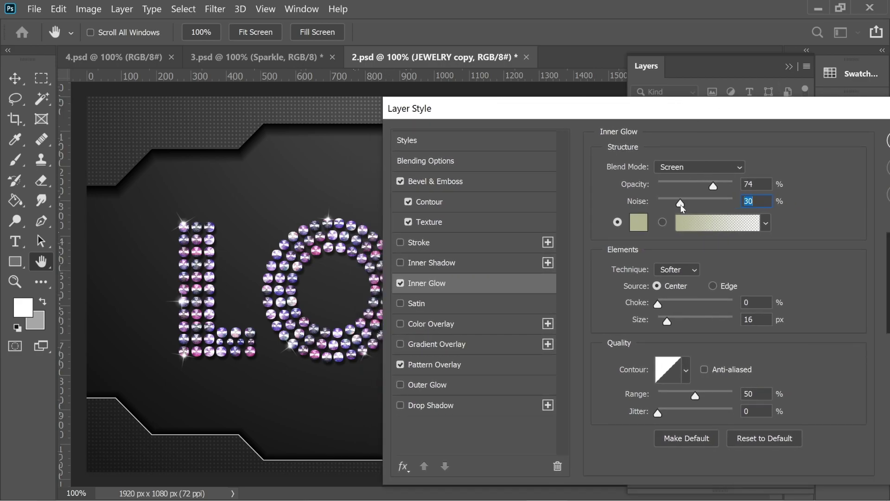
pyautogui.moveTo(639, 120); pyautogui.dragTo(532, 116)
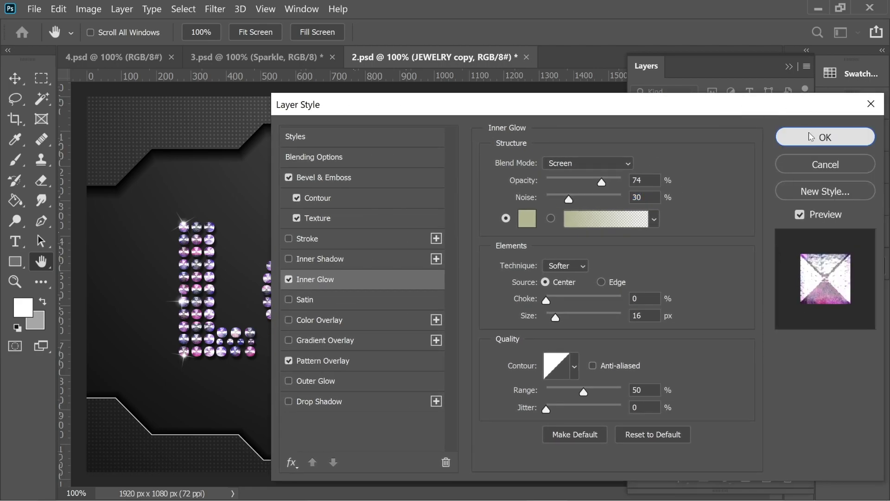